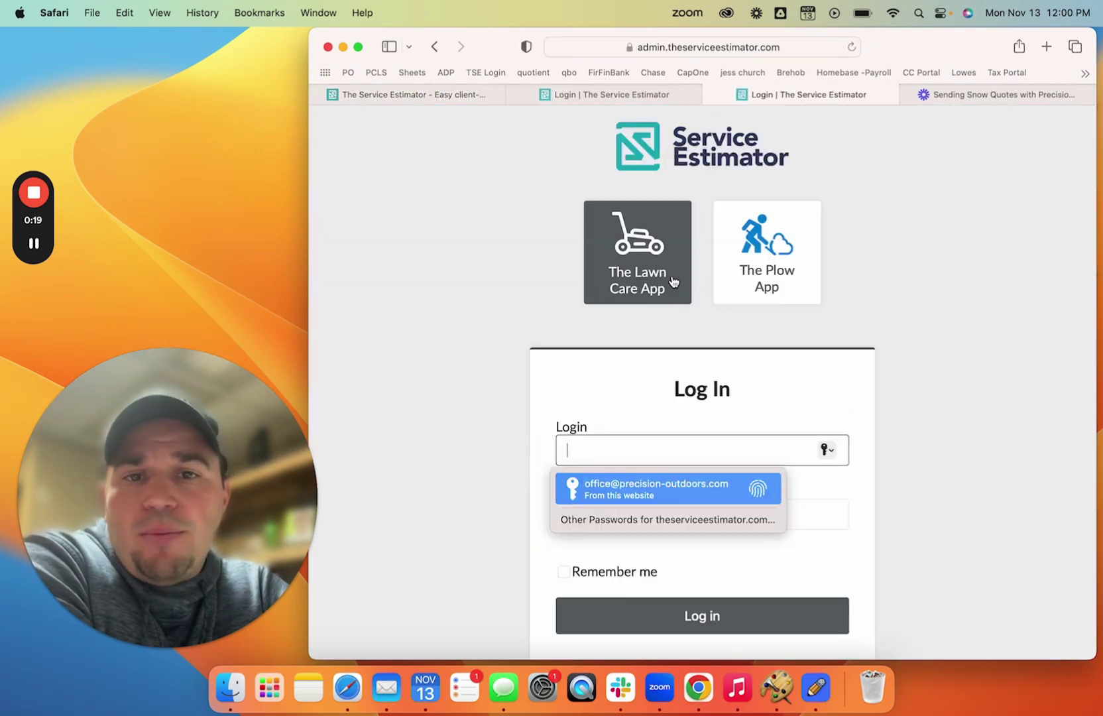
- Sign in to the admin account using the saved login credentials
{"action": "key", "text": "Return"}
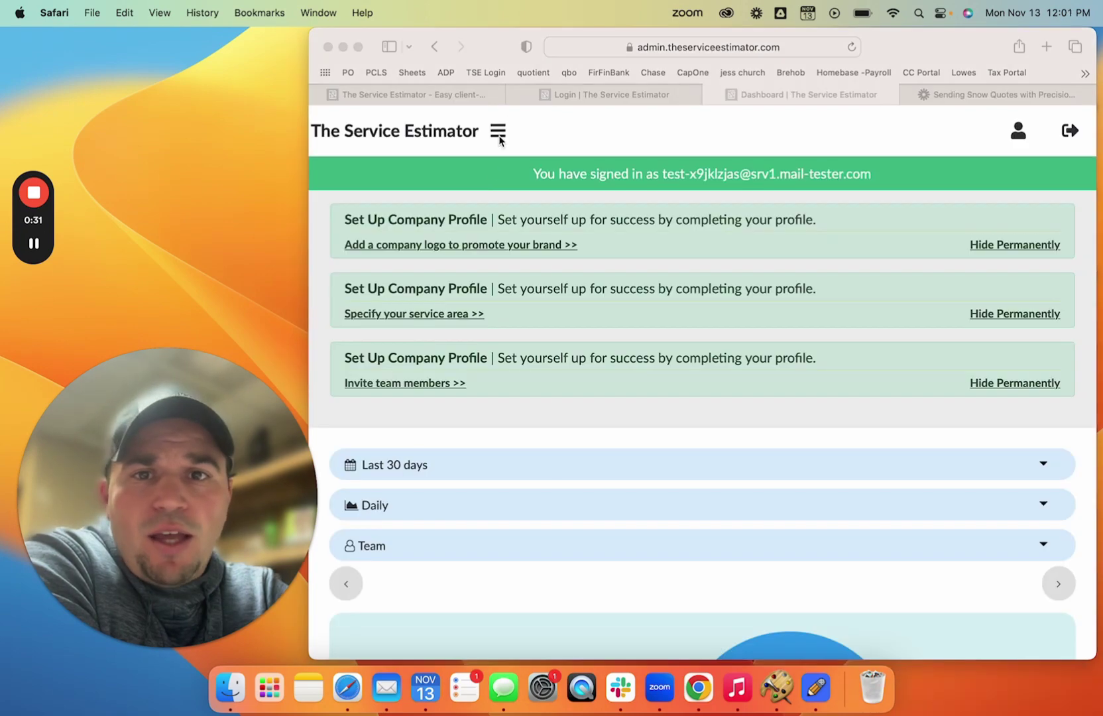
- Copy the Sod/Seed Installations plugin from the Website plugins Plugin Gallery into the account
{"action": "left_click", "coordinate": [498, 136]}
{"action": "left_click", "coordinate": [498, 136]}
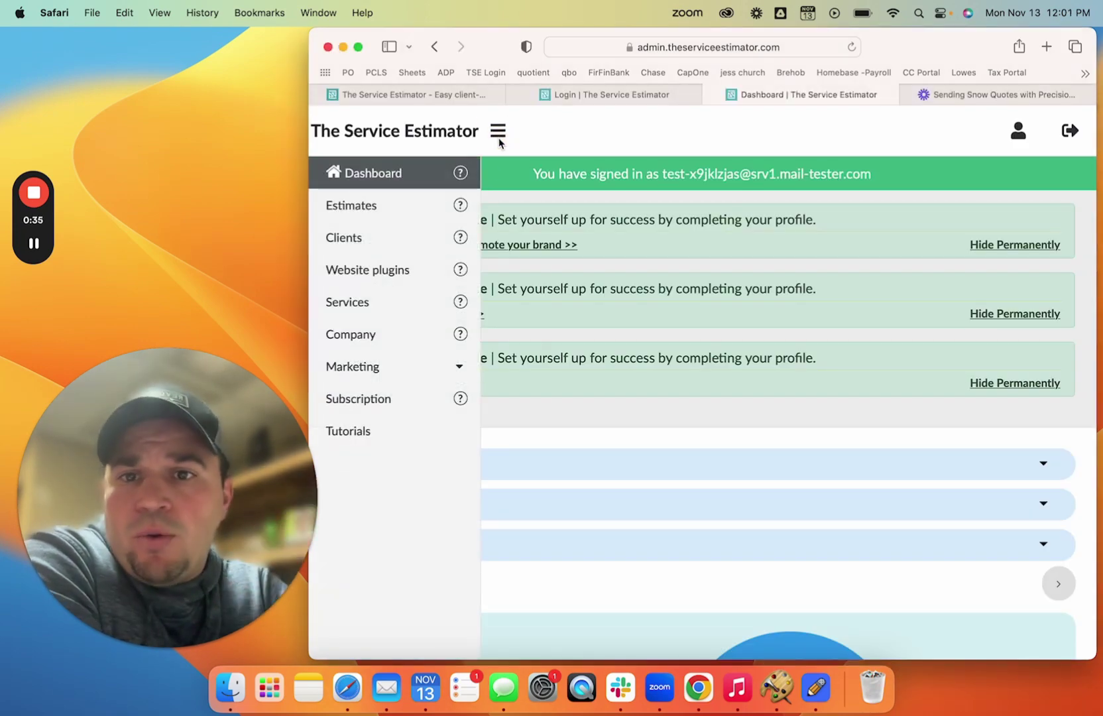
{"action": "left_click", "coordinate": [381, 279]}
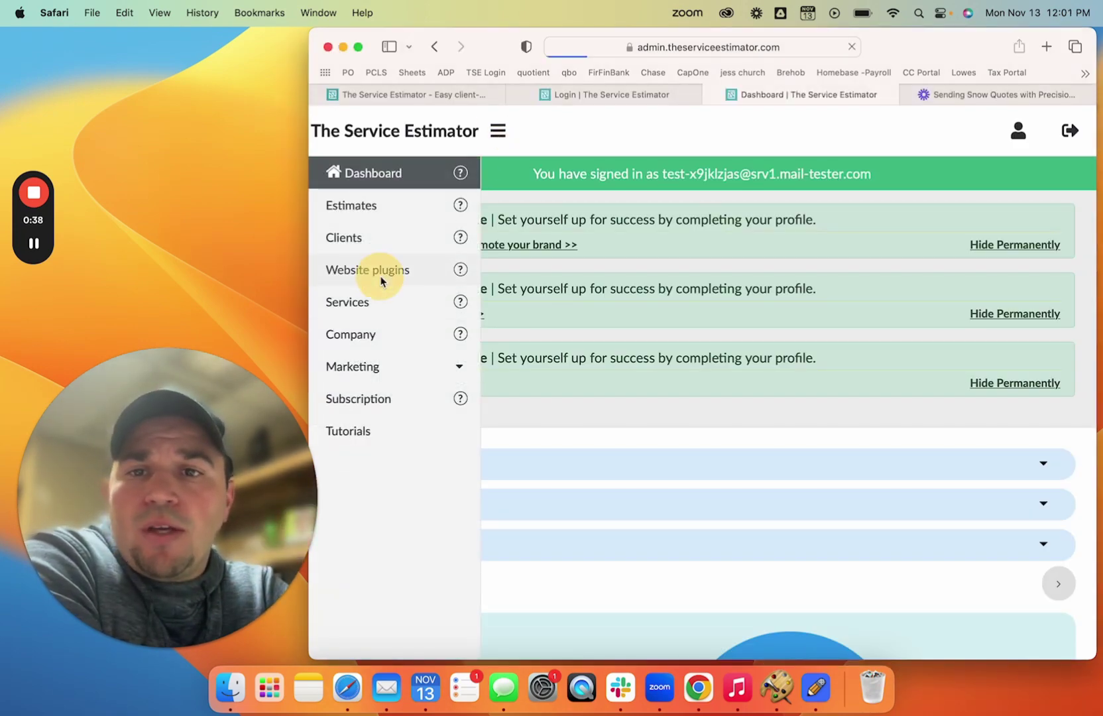
{"action": "scroll", "coordinate": [521, 398], "scroll_direction": "down", "scroll_amount": 3}
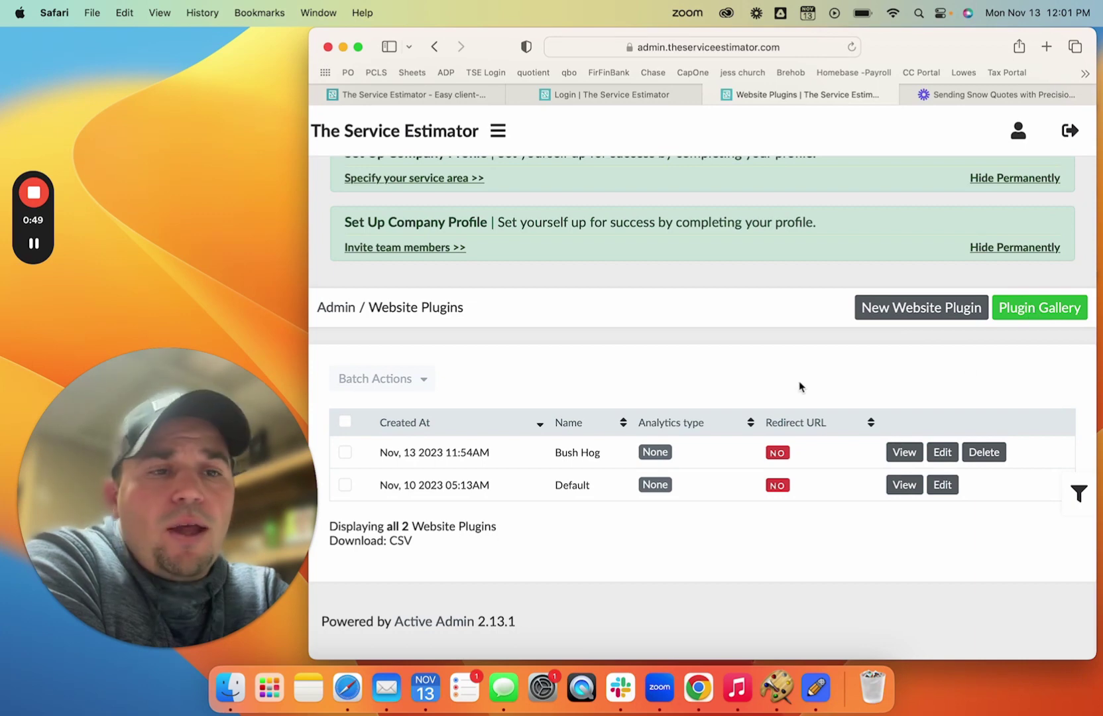
{"action": "left_click", "coordinate": [1044, 308]}
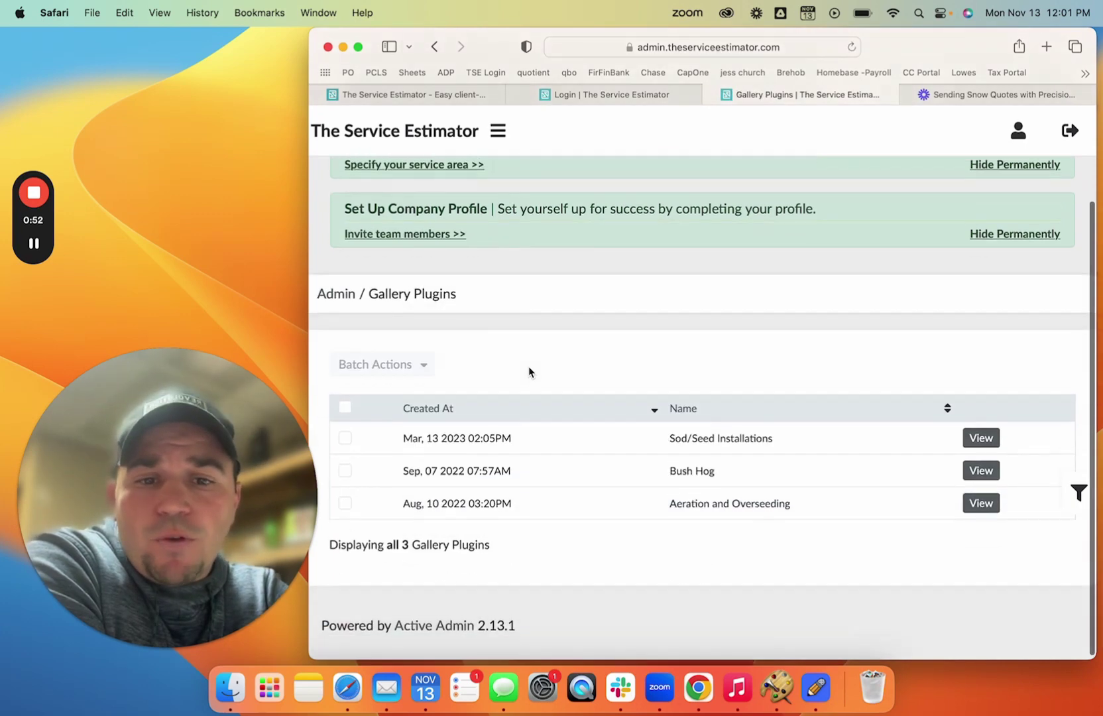
{"action": "left_click", "coordinate": [982, 434]}
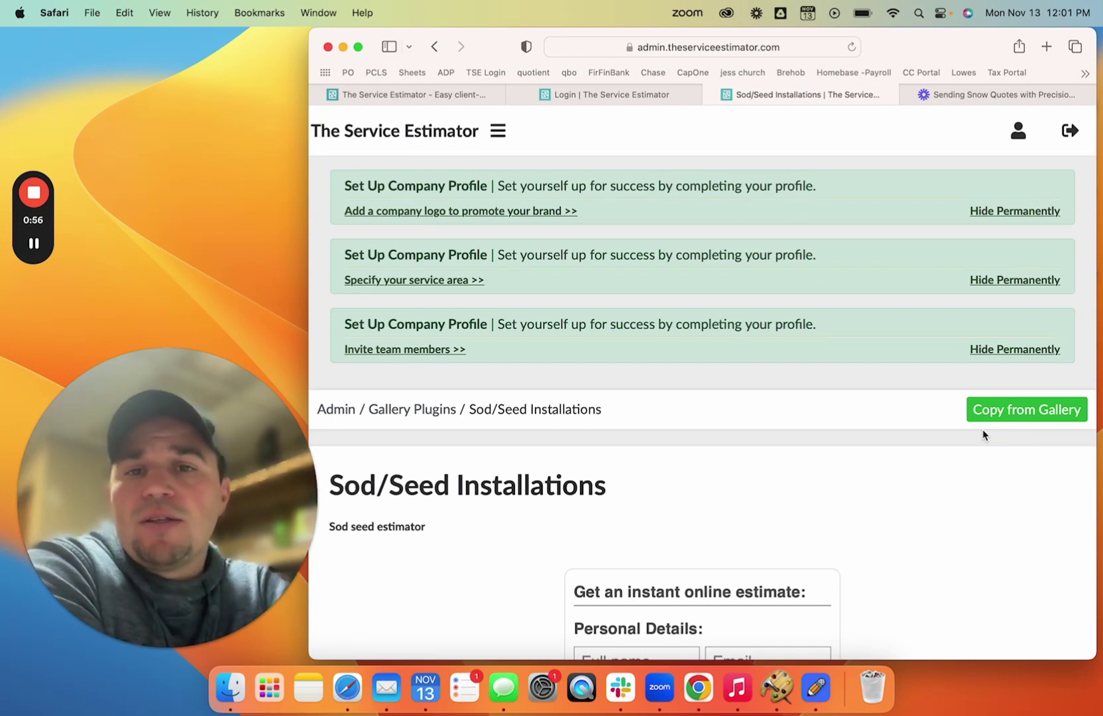
{"action": "scroll", "coordinate": [983, 429], "scroll_direction": "down", "scroll_amount": 2}
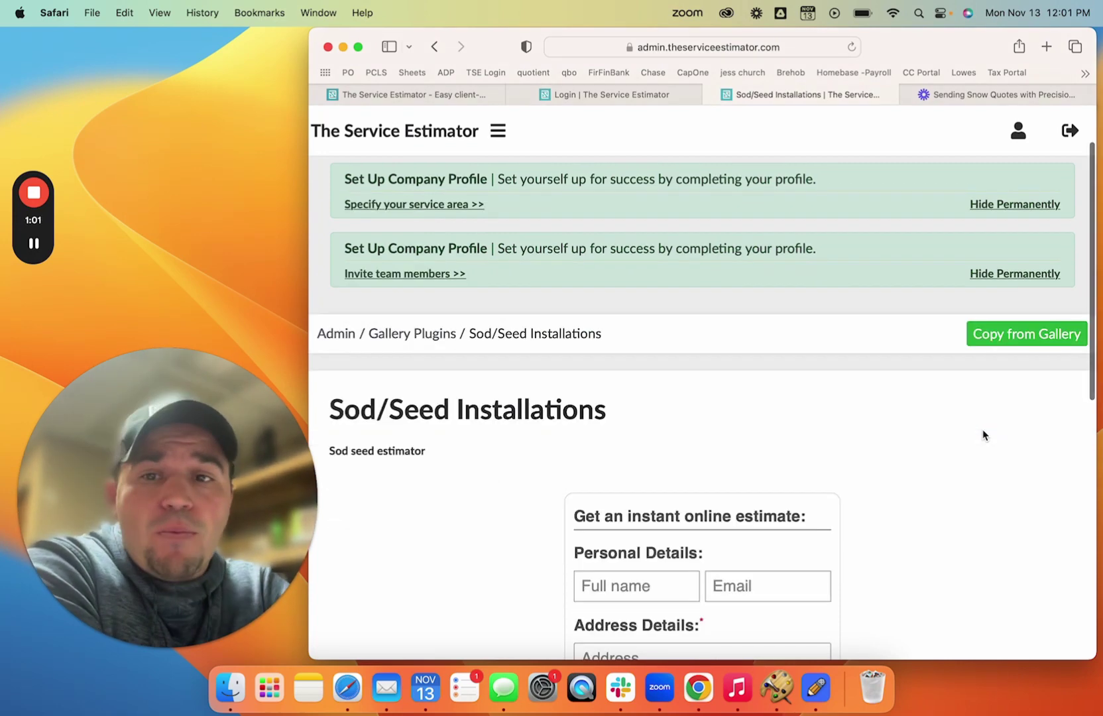
{"action": "scroll", "coordinate": [983, 431], "scroll_direction": "down", "scroll_amount": 4}
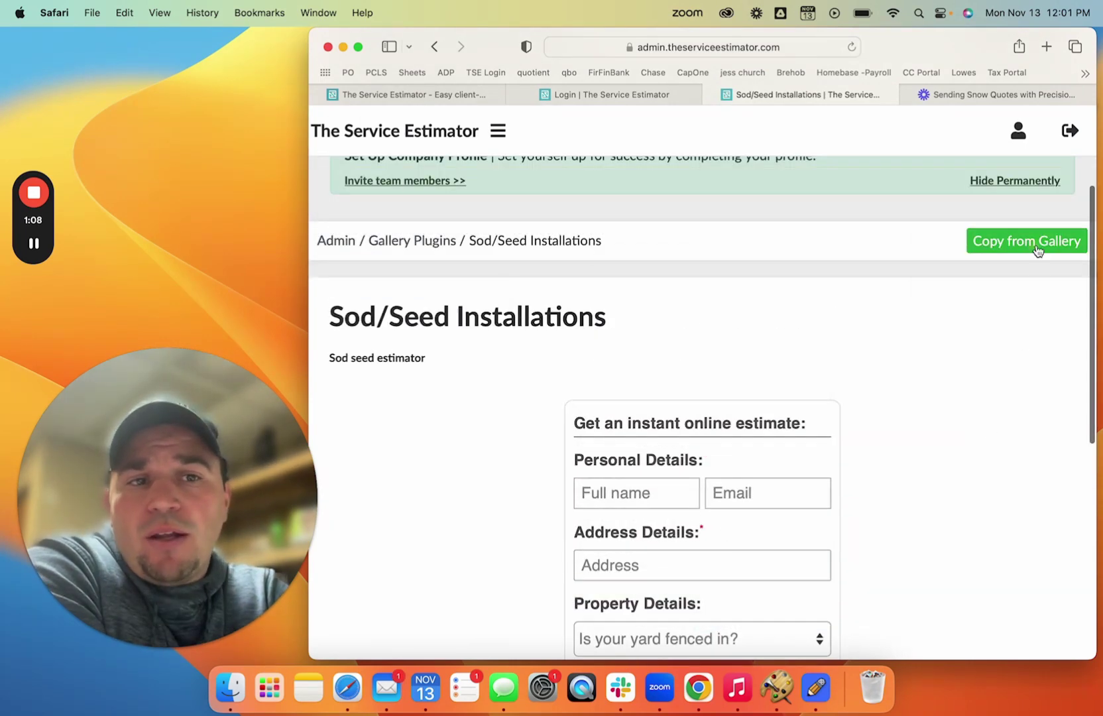
{"action": "left_click", "coordinate": [1038, 250]}
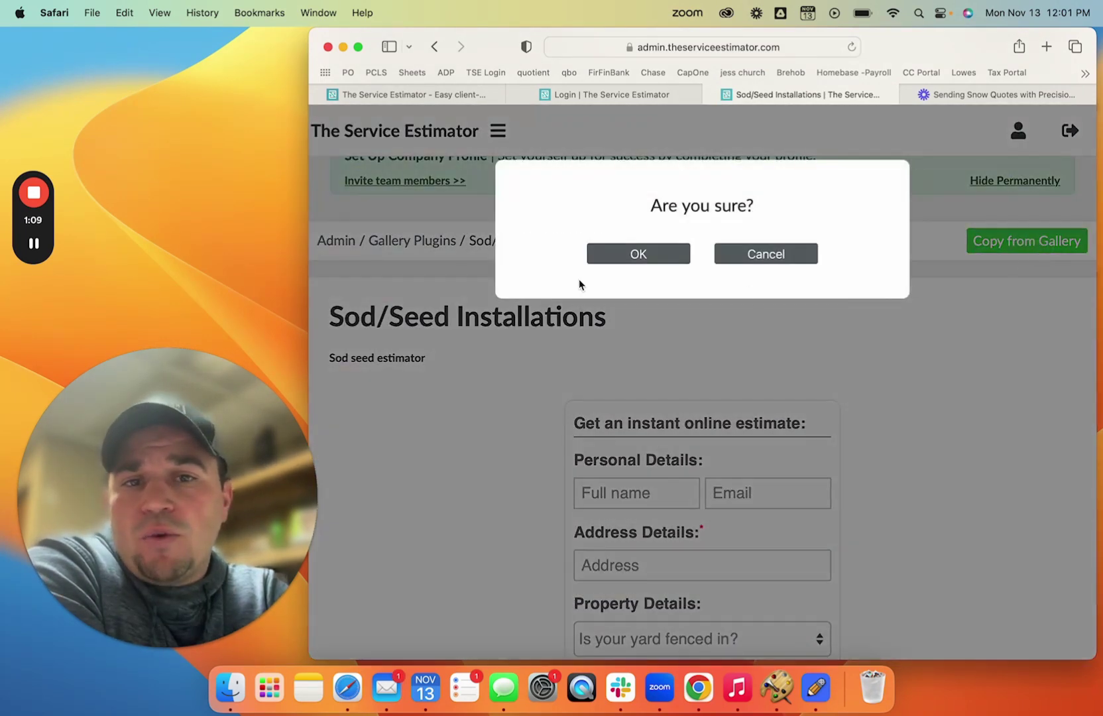
{"action": "key", "text": "Return"}
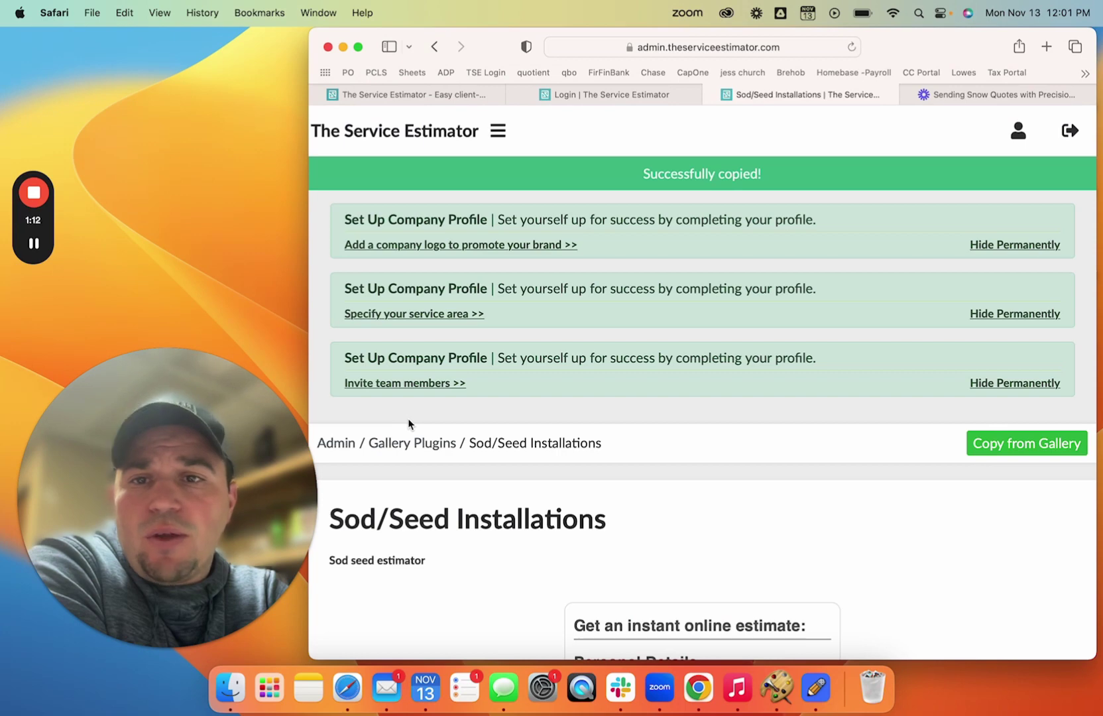
{"action": "scroll", "coordinate": [409, 424], "scroll_direction": "down", "scroll_amount": 2}
- Drag Overseeding up in the Services list to sit just after Core Aeration
{"action": "left_click", "coordinate": [498, 130]}
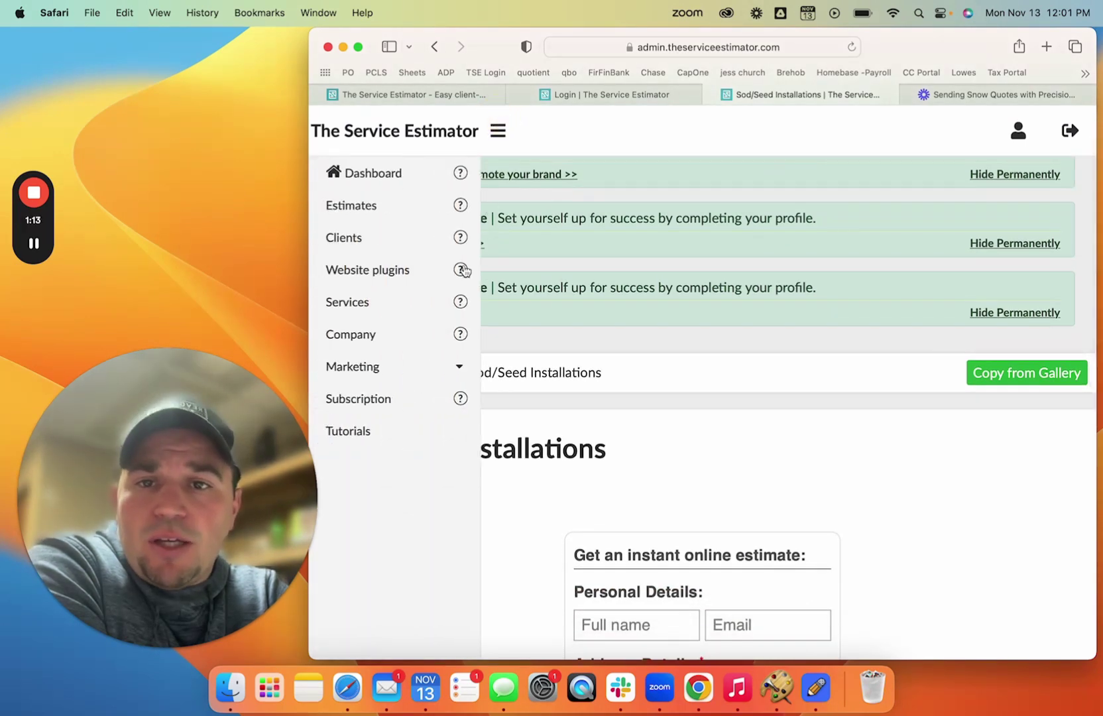
{"action": "left_click", "coordinate": [391, 311]}
{"action": "scroll", "coordinate": [580, 370], "scroll_direction": "down", "scroll_amount": 6}
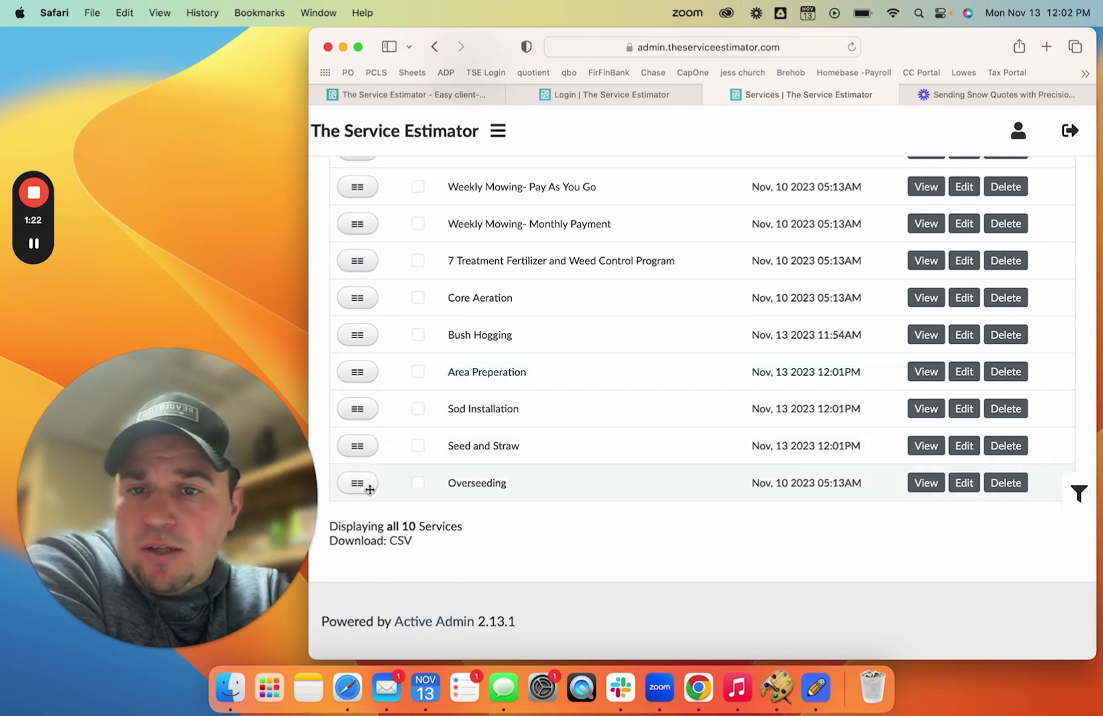
{"action": "left_click_drag", "start_coordinate": [366, 484], "coordinate": [385, 332]}
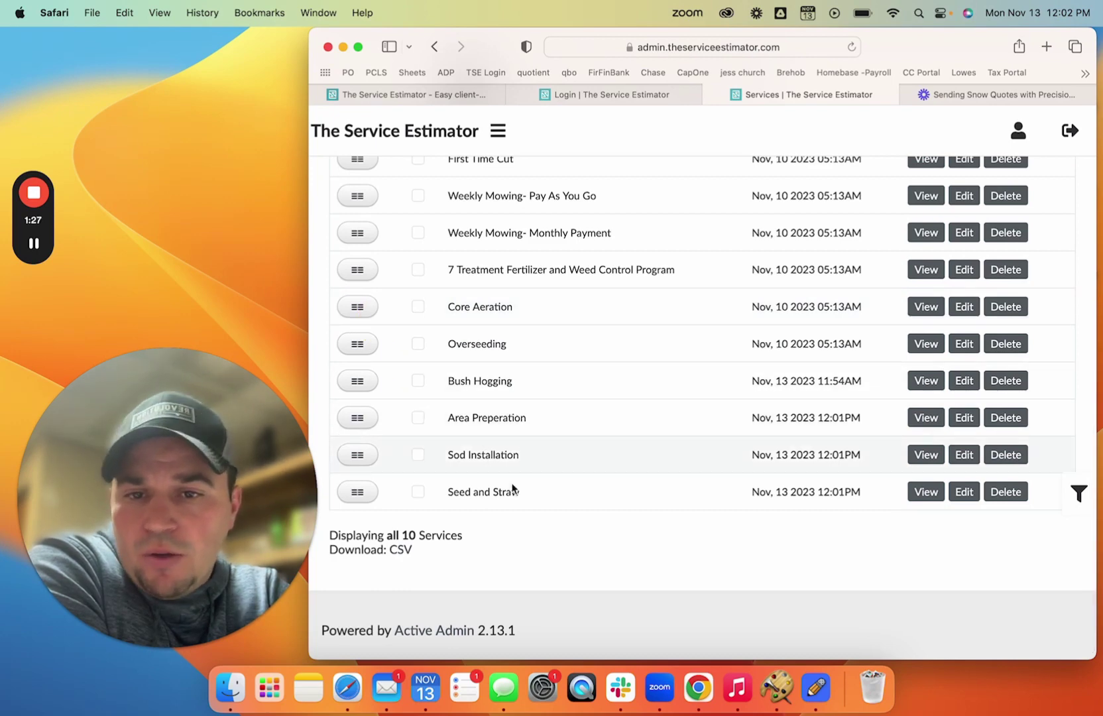
{"action": "left_click", "coordinate": [926, 418]}
{"action": "scroll", "coordinate": [671, 468], "scroll_direction": "down", "scroll_amount": 5}
{"action": "scroll", "coordinate": [670, 468], "scroll_direction": "down", "scroll_amount": 2}
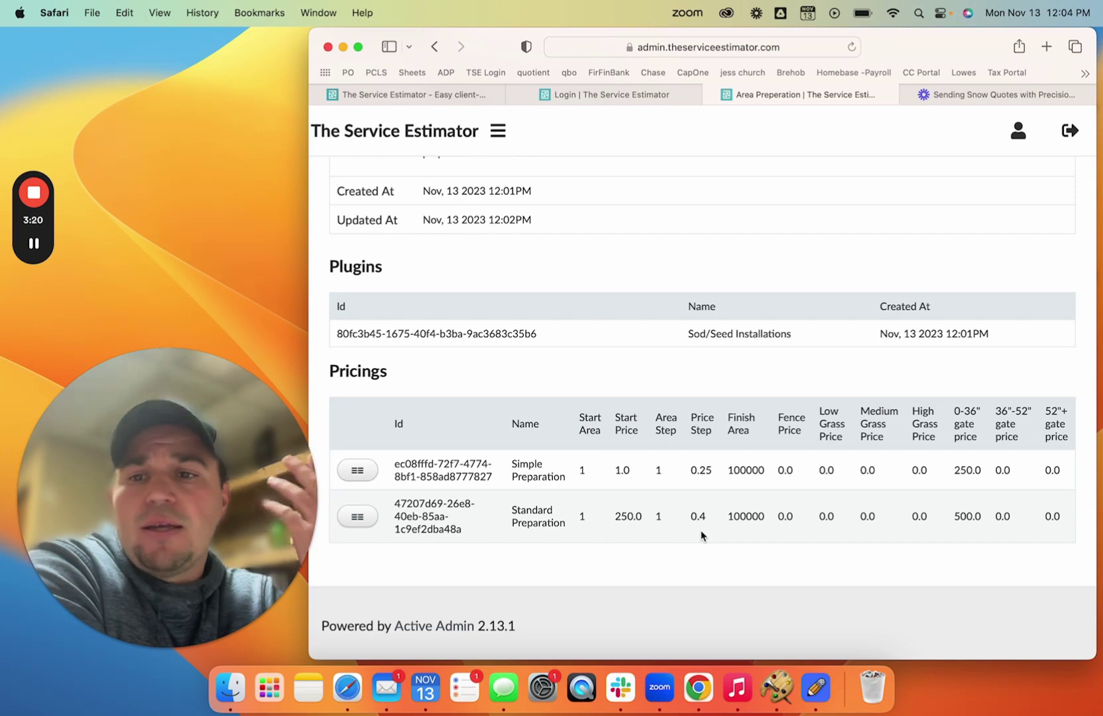
{"action": "scroll", "coordinate": [701, 534], "scroll_direction": "up", "scroll_amount": 10}
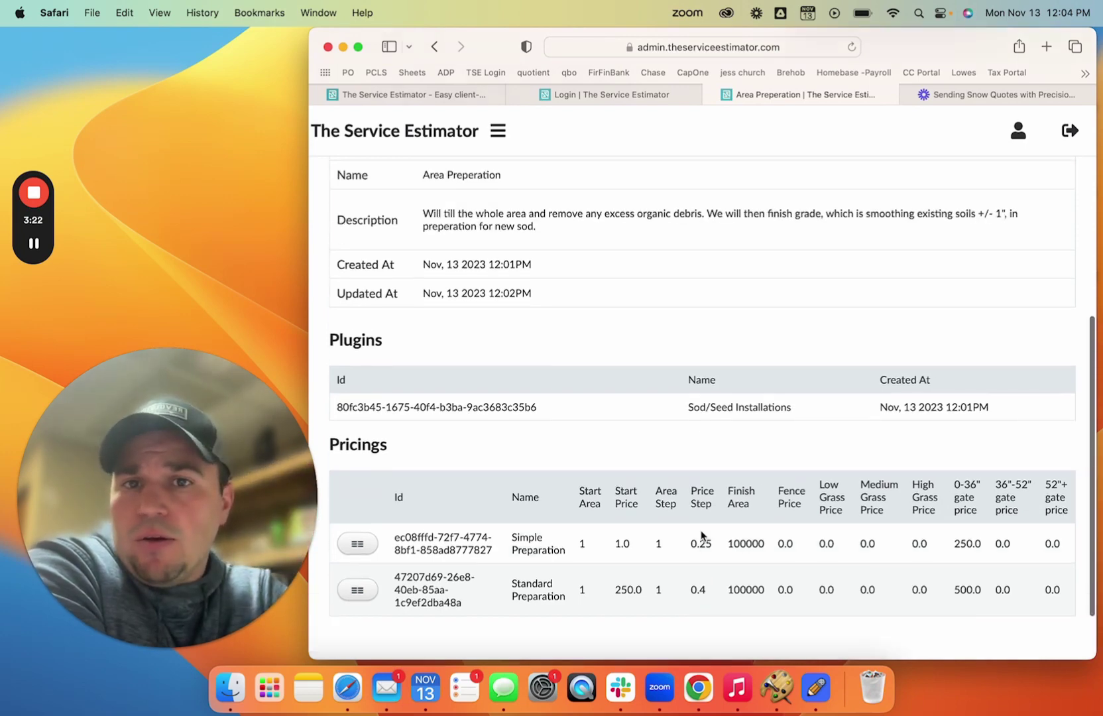
{"action": "left_click", "coordinate": [434, 47]}
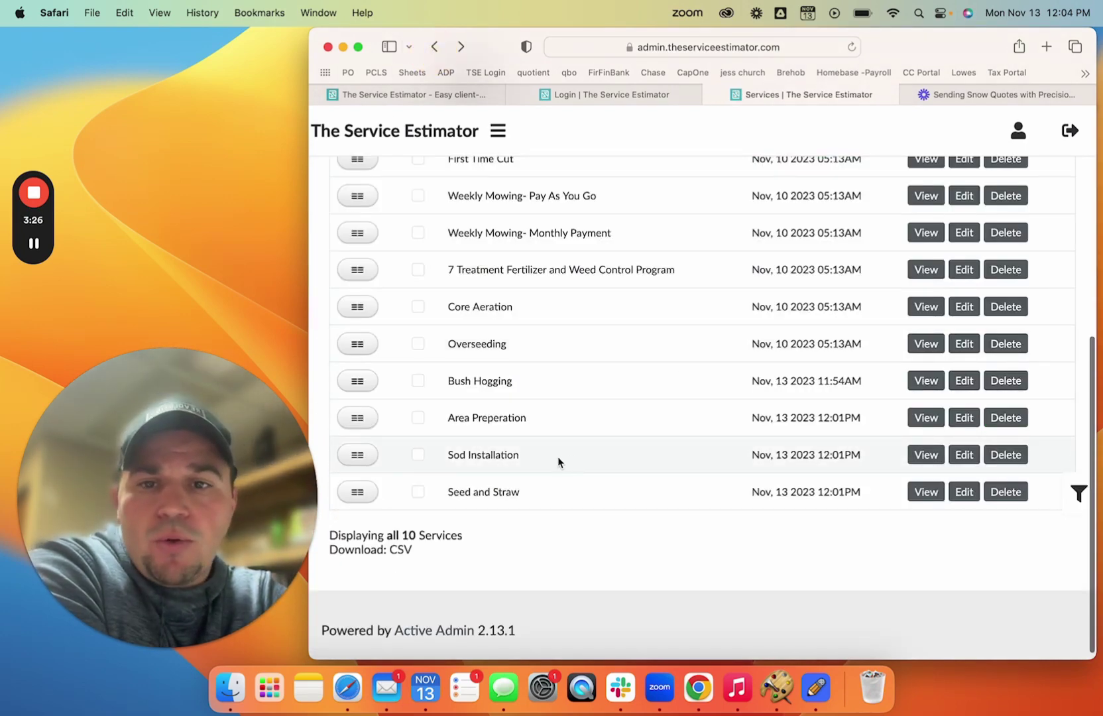
{"action": "left_click", "coordinate": [926, 455]}
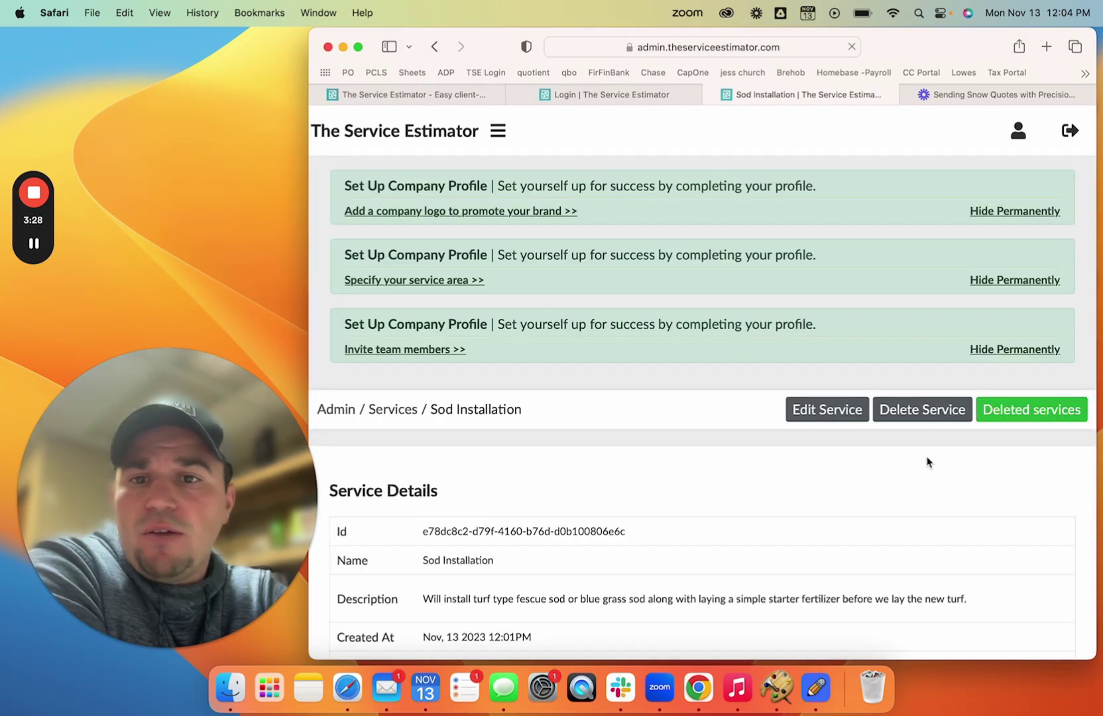
{"action": "scroll", "coordinate": [612, 472], "scroll_direction": "down", "scroll_amount": 5}
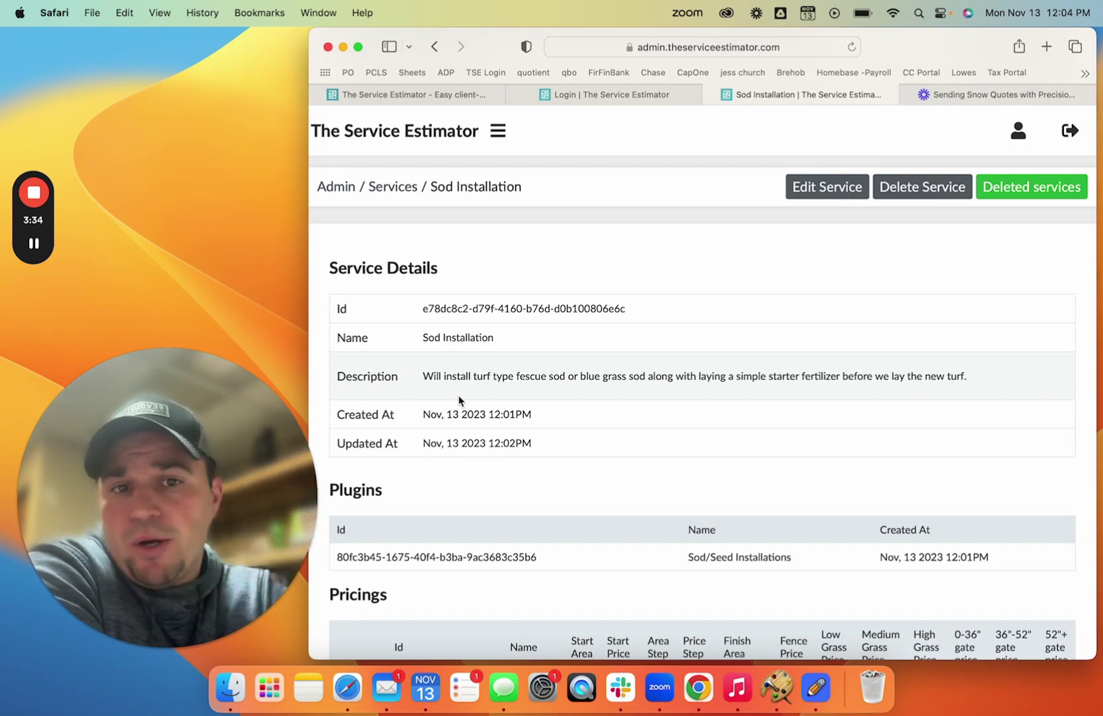
{"action": "scroll", "coordinate": [458, 401], "scroll_direction": "down", "scroll_amount": 3}
{"action": "scroll", "coordinate": [459, 400], "scroll_direction": "down", "scroll_amount": 2}
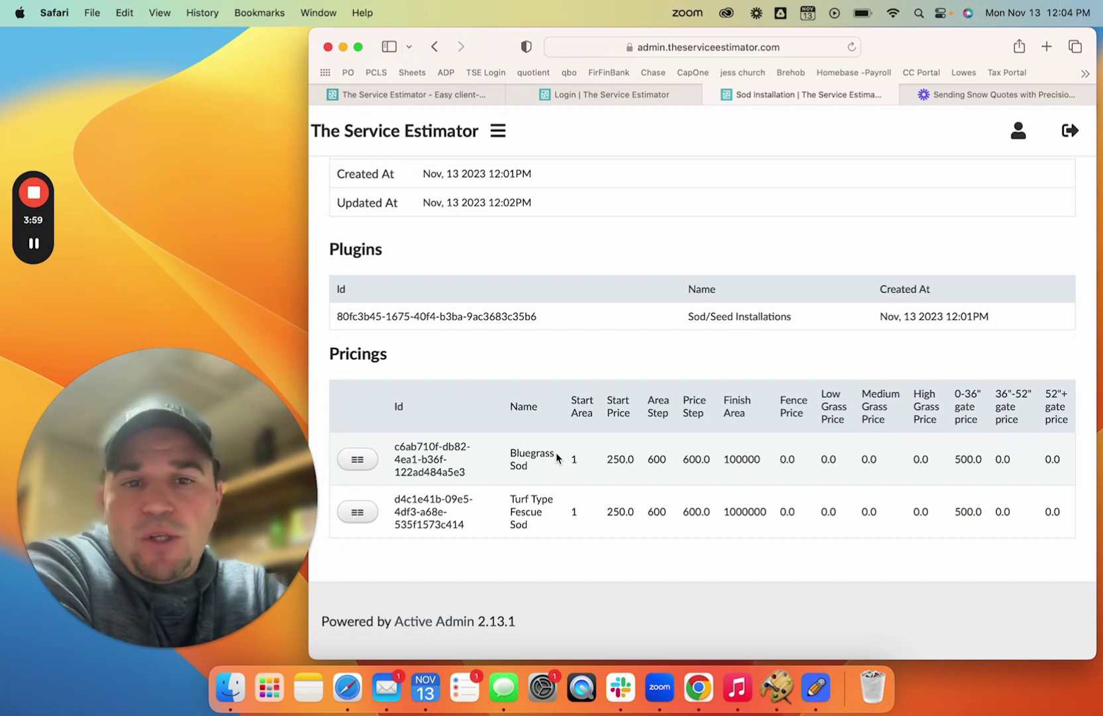
{"action": "left_click_drag", "start_coordinate": [607, 459], "coordinate": [635, 461]}
{"action": "left_click", "coordinate": [641, 465]}
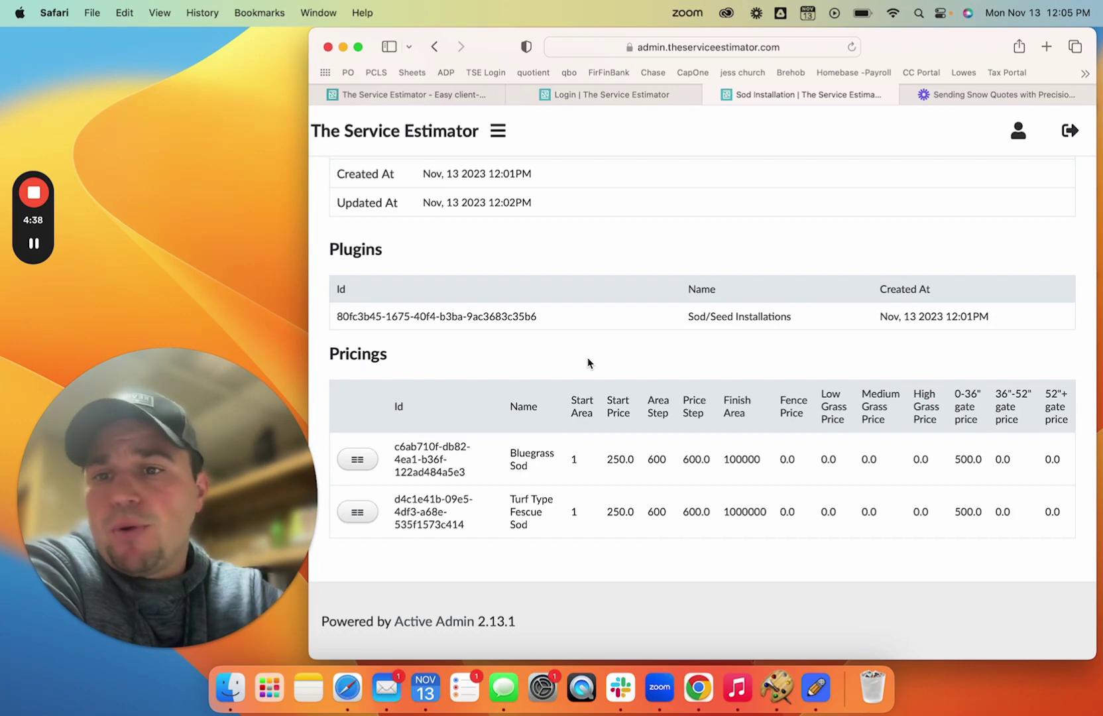
{"action": "left_click", "coordinate": [435, 52]}
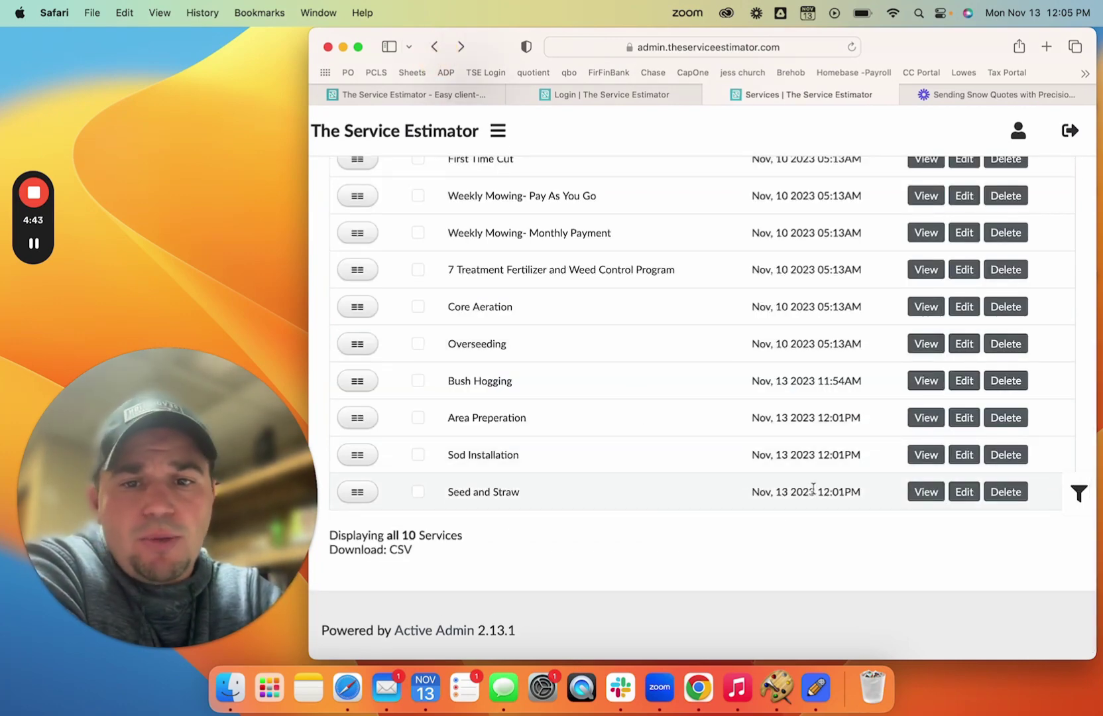
- View the Seed and Straw service details, priced from 250.0 with step 0.45
{"action": "left_click", "coordinate": [926, 493]}
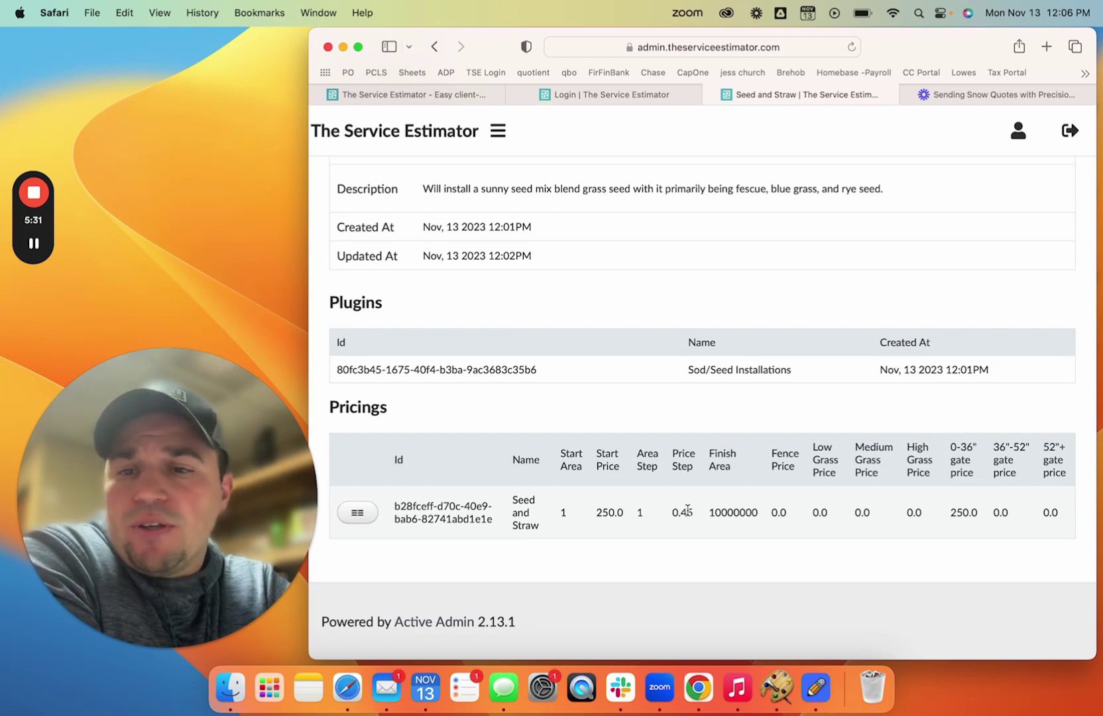
{"action": "scroll", "coordinate": [687, 510], "scroll_direction": "up", "scroll_amount": 10}
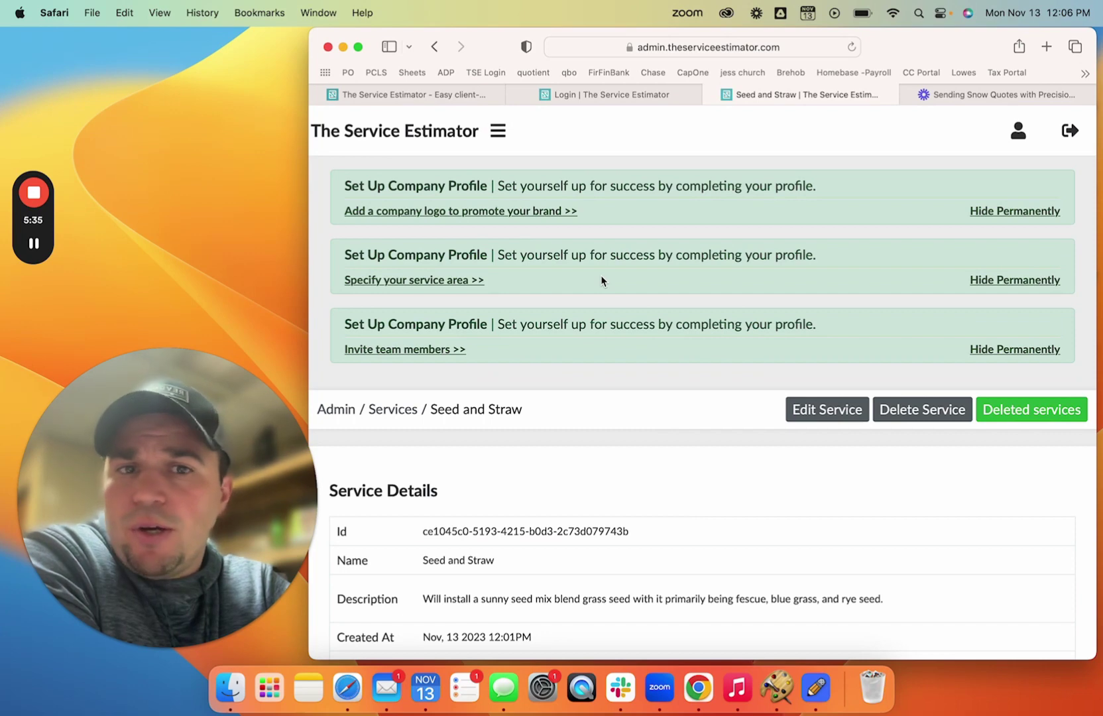
- Start a new estimate for the newly created client with a new Indianapolis job address
{"action": "mouse_move", "coordinate": [438, 199]}
{"action": "left_click", "coordinate": [407, 213]}
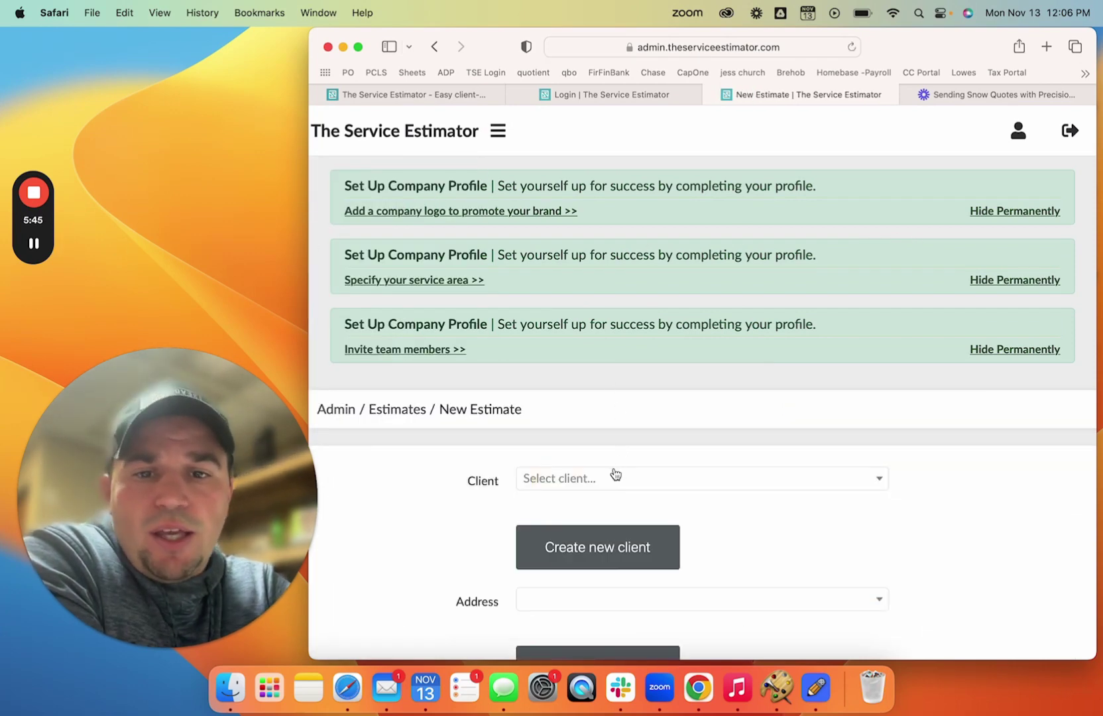
{"action": "left_click", "coordinate": [615, 476]}
{"action": "left_click", "coordinate": [587, 533]}
{"action": "scroll", "coordinate": [378, 571], "scroll_direction": "down", "scroll_amount": 3}
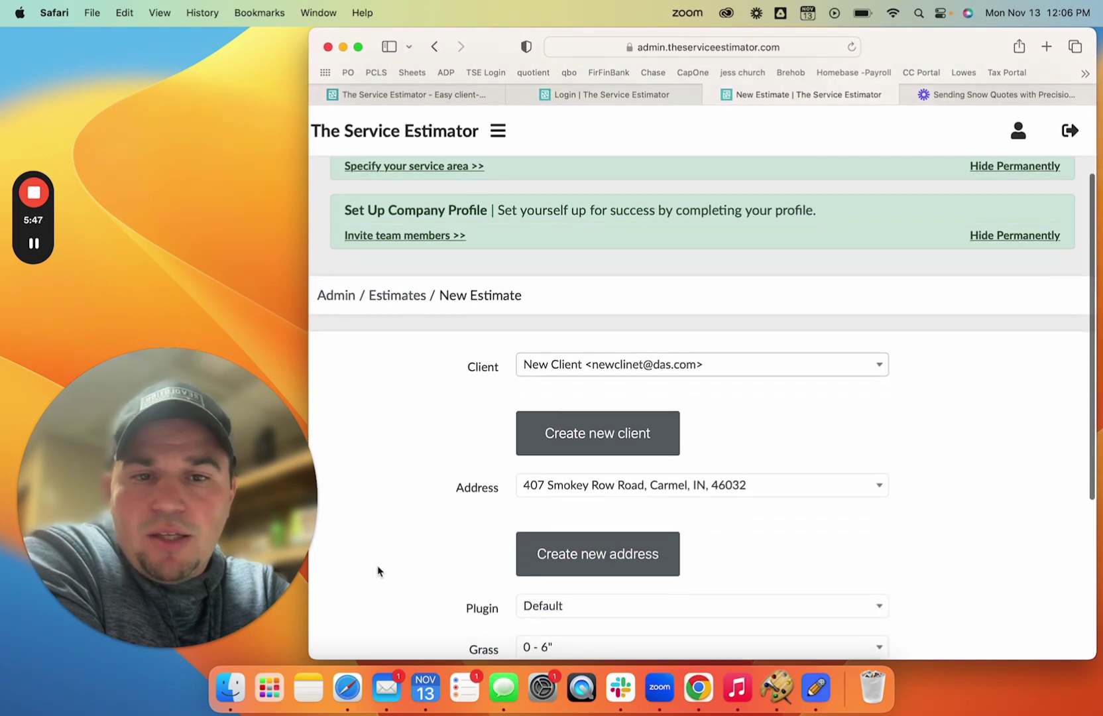
{"action": "scroll", "coordinate": [377, 571], "scroll_direction": "down", "scroll_amount": 2}
{"action": "left_click", "coordinate": [595, 405]}
{"action": "left_click", "coordinate": [567, 334]}
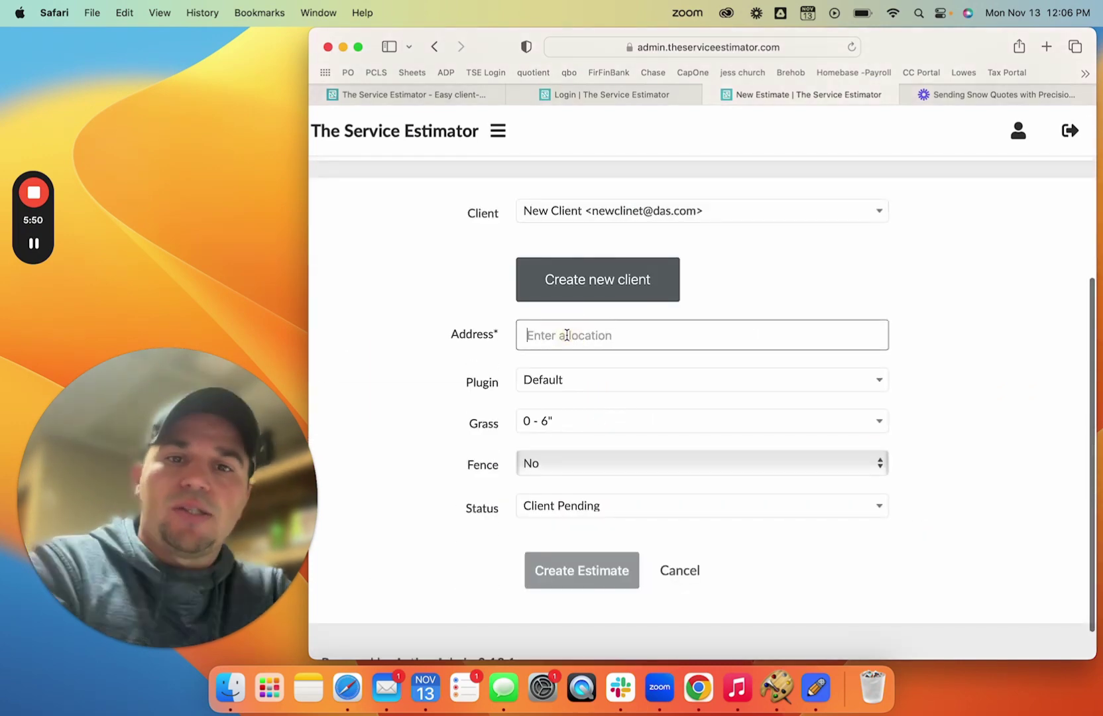
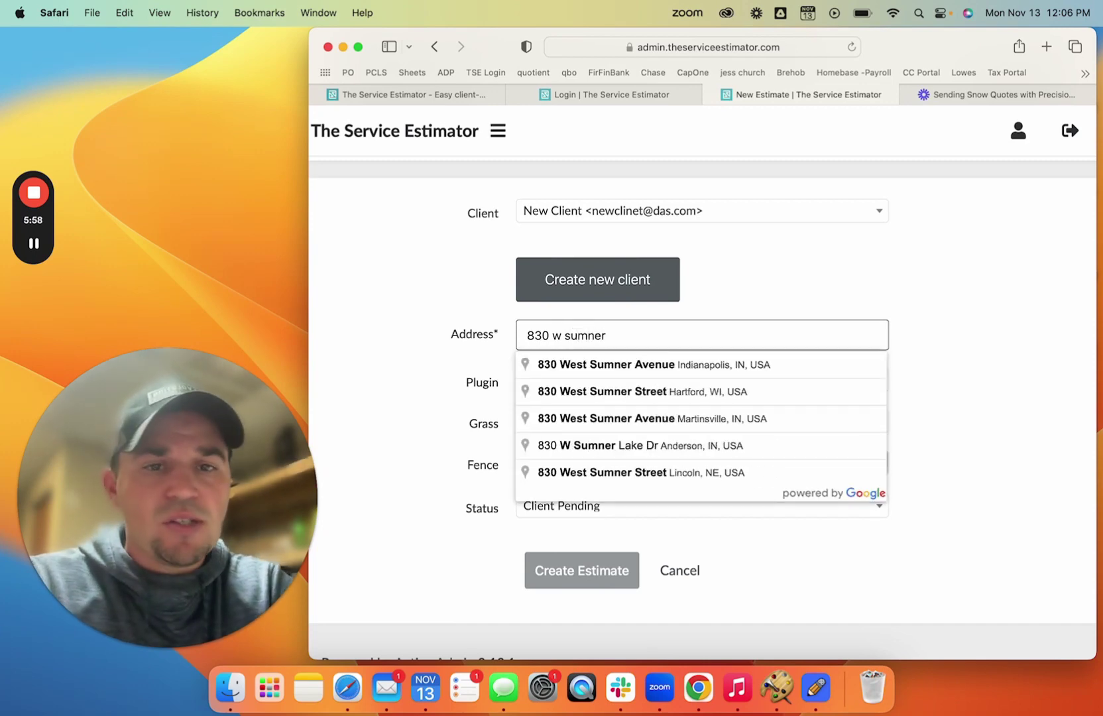
{"action": "left_click", "coordinate": [622, 371]}
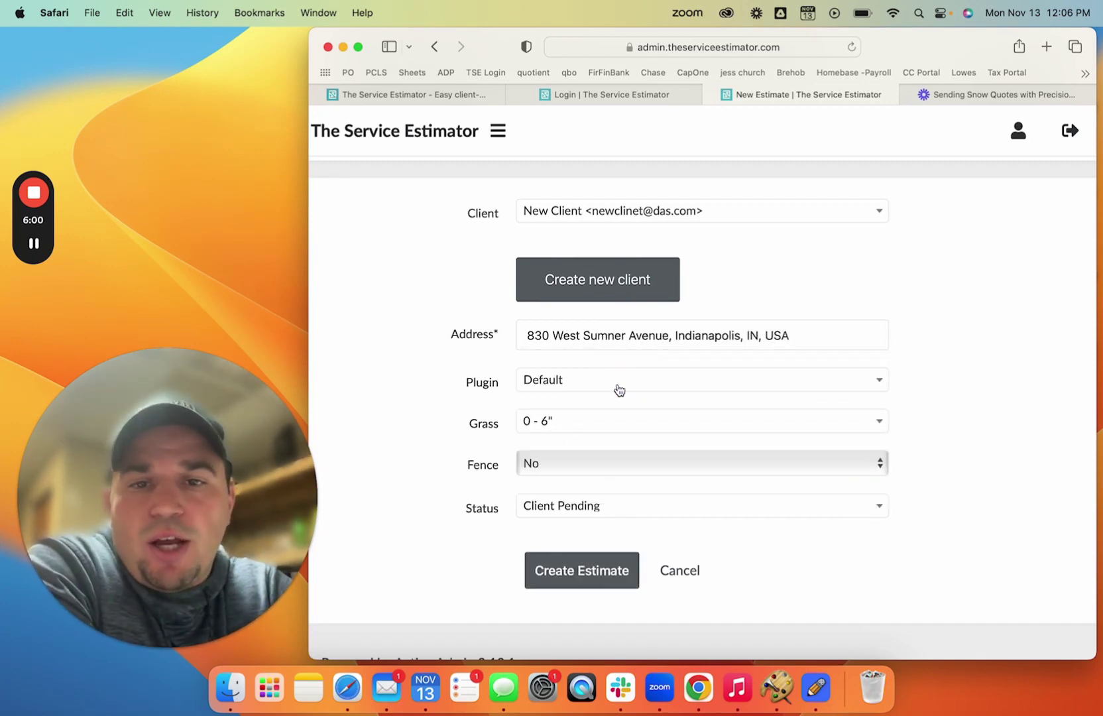
- Set the estimate plugin to Sod/Seed Installations and create the estimate
{"action": "left_click", "coordinate": [616, 388]}
{"action": "left_click", "coordinate": [594, 490]}
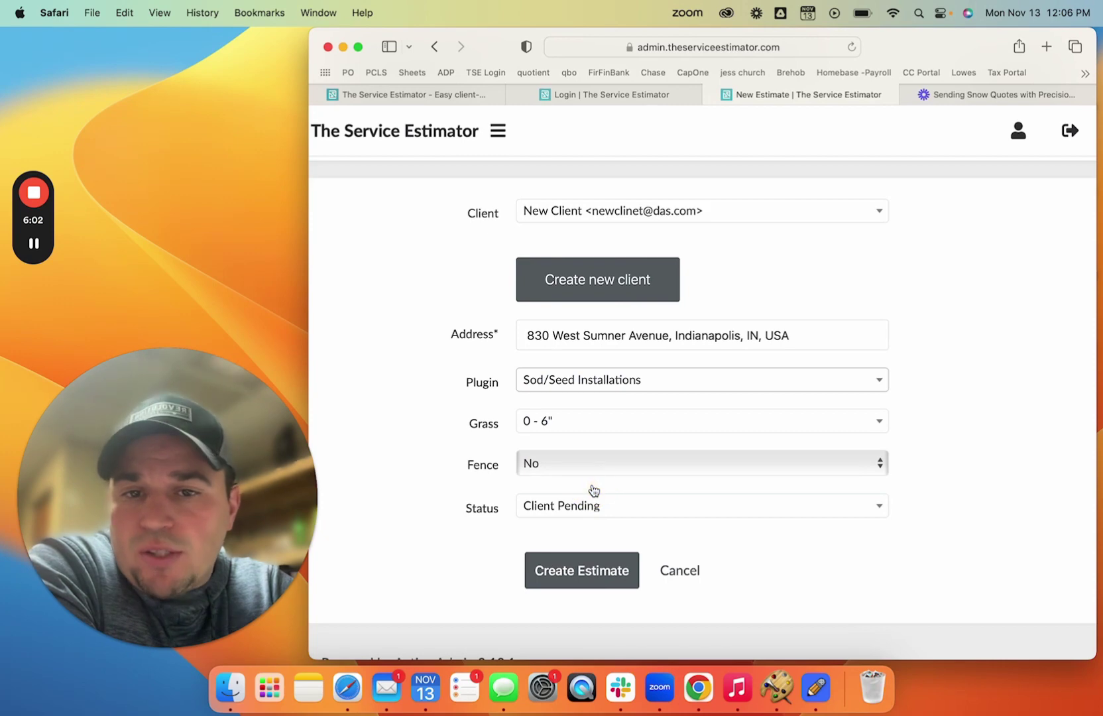
{"action": "scroll", "coordinate": [450, 537], "scroll_direction": "down", "scroll_amount": 2}
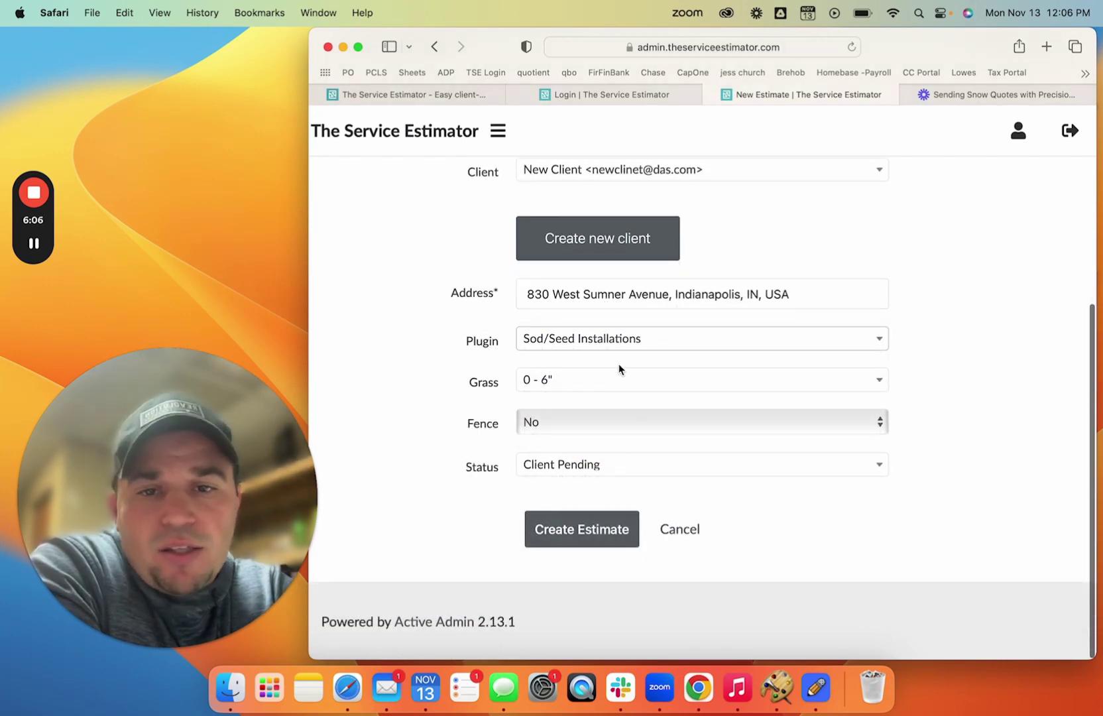
{"action": "left_click", "coordinate": [589, 534]}
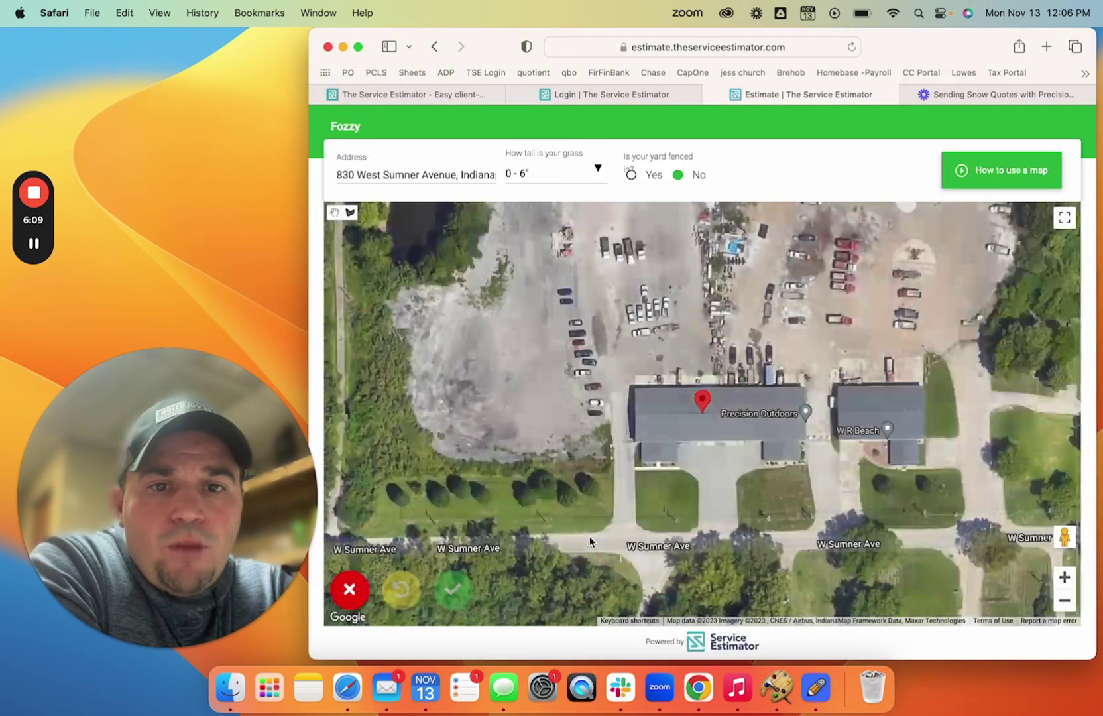
- Trace the front lawn as a six-point polygon and confirm the 6826.36 ft² area
{"action": "left_click", "coordinate": [733, 484]}
{"action": "left_click", "coordinate": [750, 470]}
{"action": "left_click", "coordinate": [807, 464]}
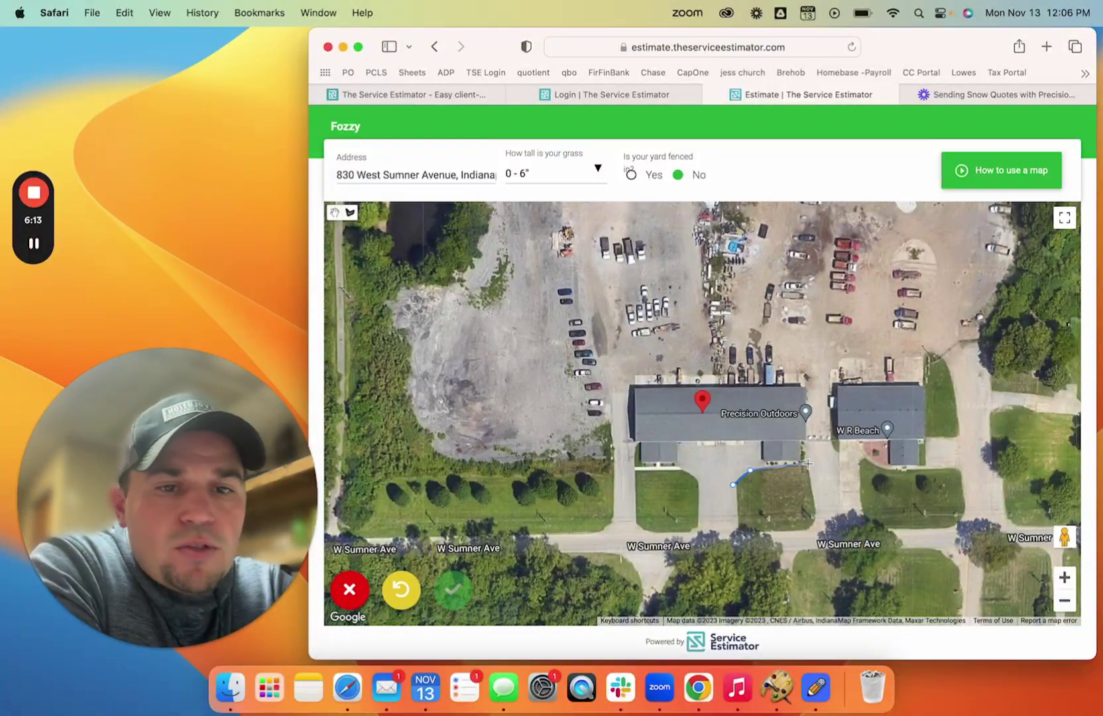
{"action": "left_click", "coordinate": [816, 521]}
{"action": "left_click", "coordinate": [808, 530]}
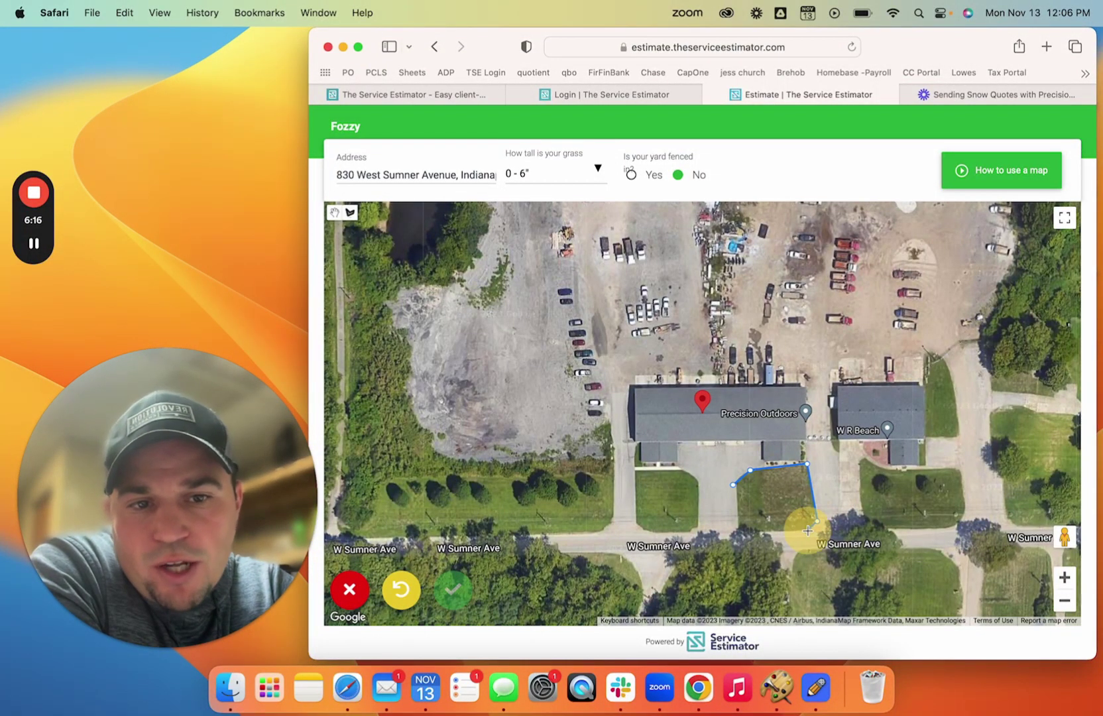
{"action": "left_click", "coordinate": [740, 533]}
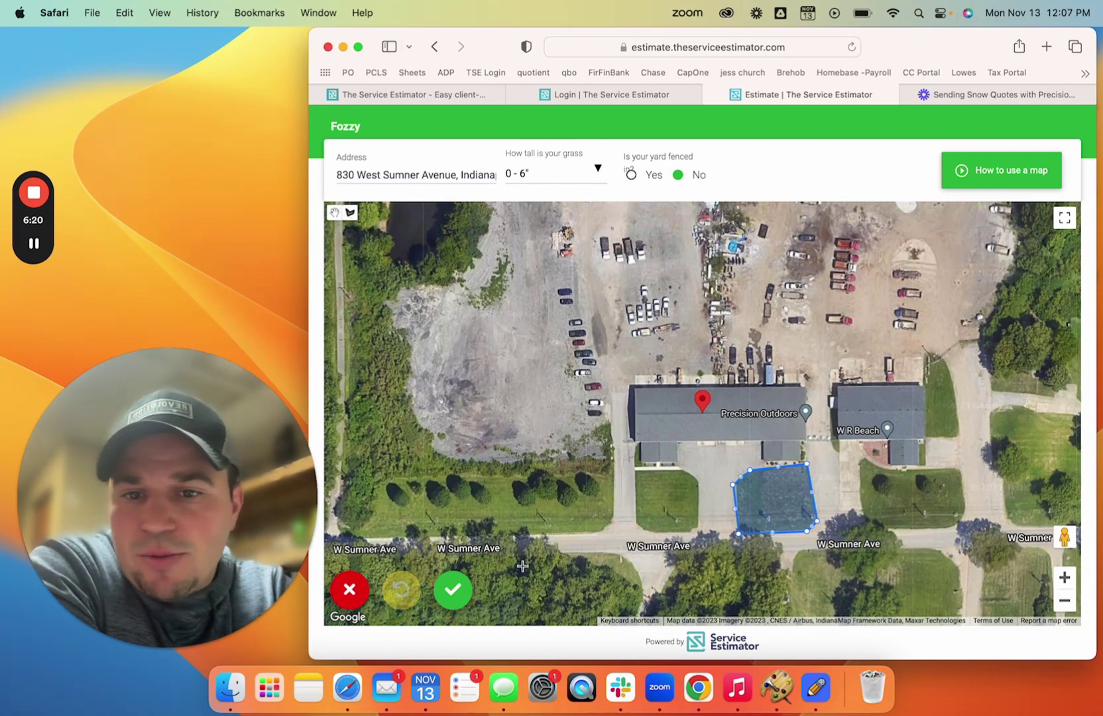
{"action": "left_click", "coordinate": [457, 601]}
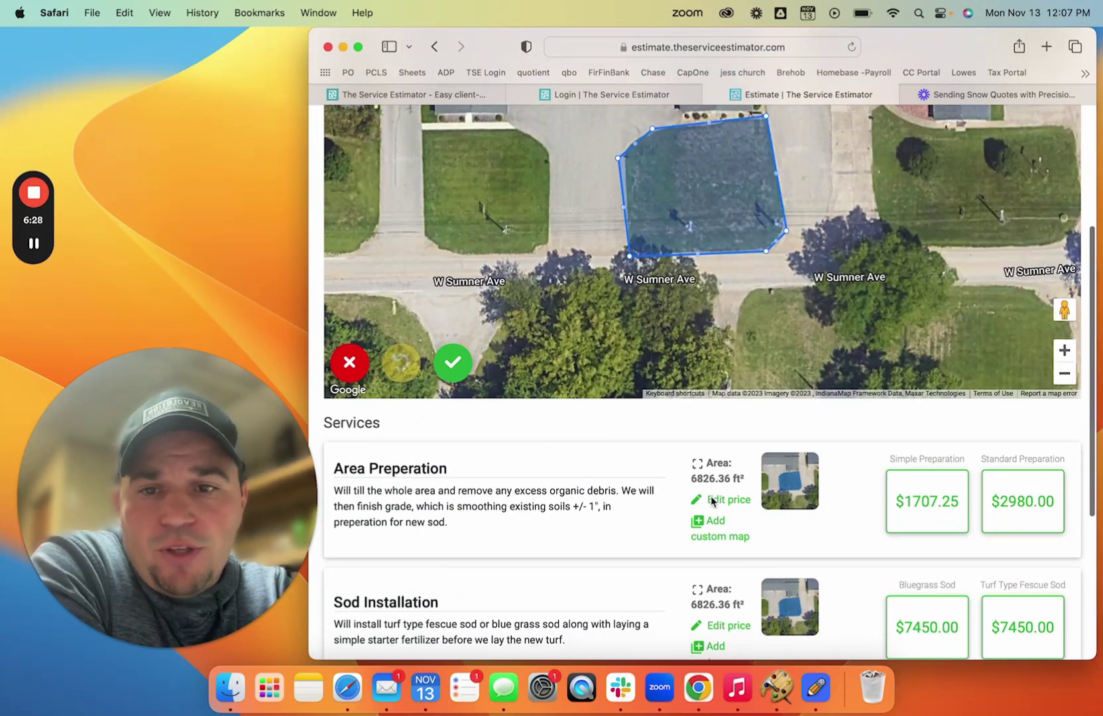
{"action": "scroll", "coordinate": [711, 495], "scroll_direction": "down", "scroll_amount": 3}
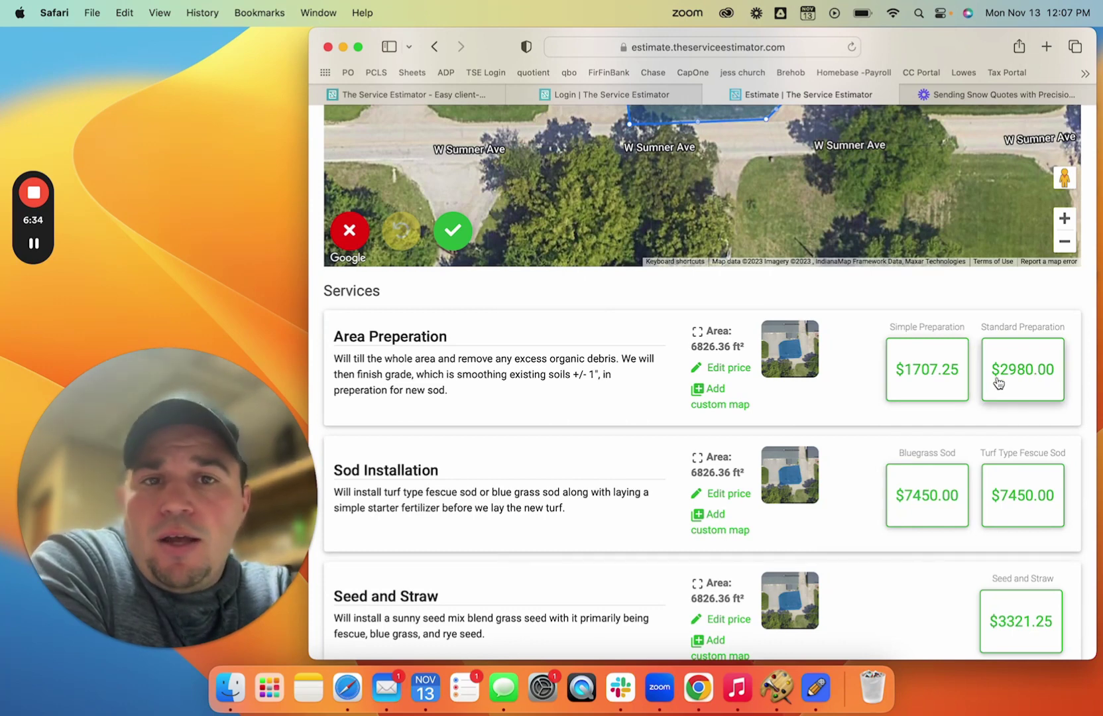
{"action": "scroll", "coordinate": [727, 611], "scroll_direction": "up", "scroll_amount": 3}
{"action": "scroll", "coordinate": [727, 611], "scroll_direction": "up", "scroll_amount": 1}
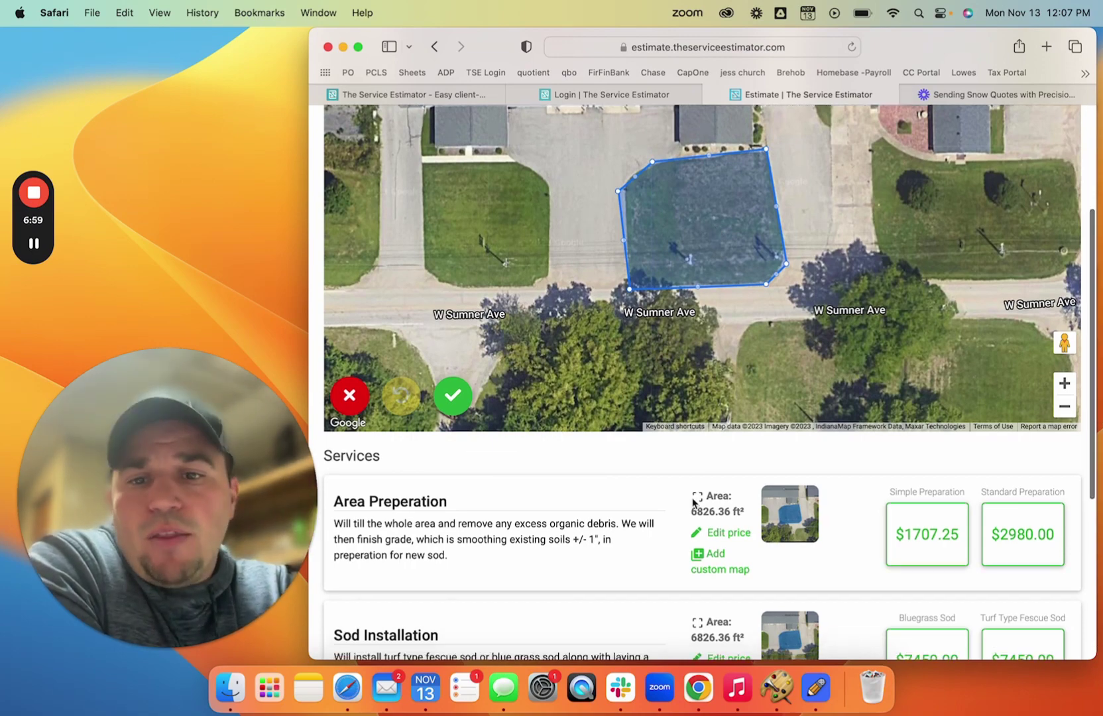
{"action": "scroll", "coordinate": [722, 498], "scroll_direction": "down", "scroll_amount": 2}
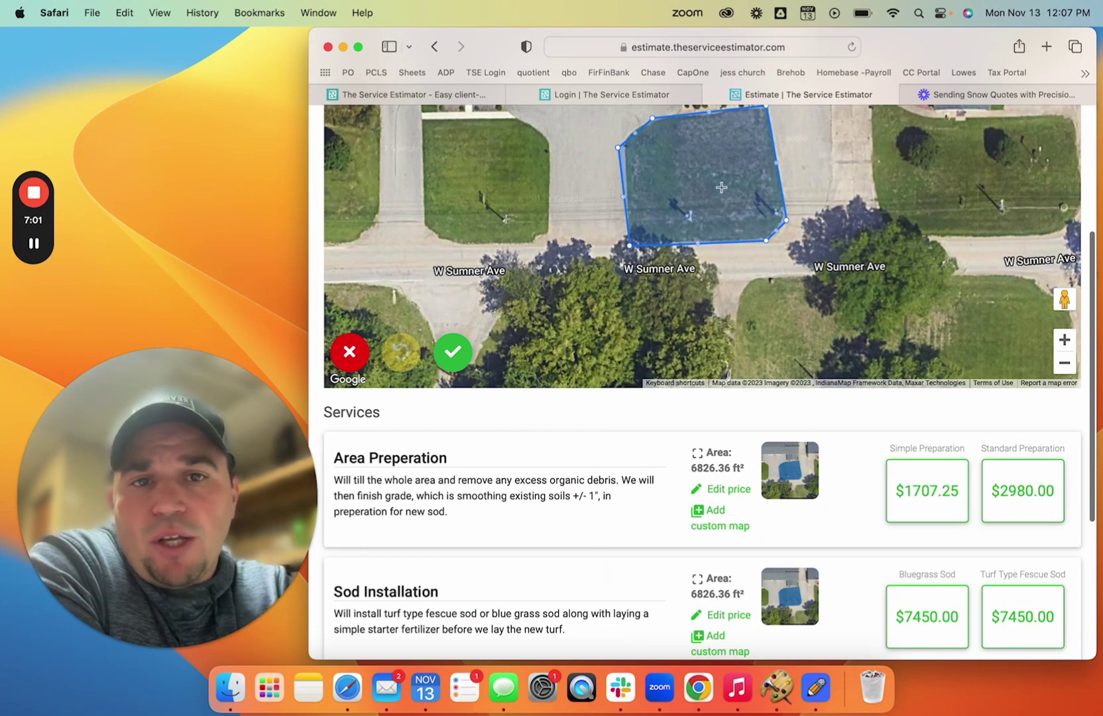
{"action": "scroll", "coordinate": [926, 476], "scroll_direction": "down", "scroll_amount": 2}
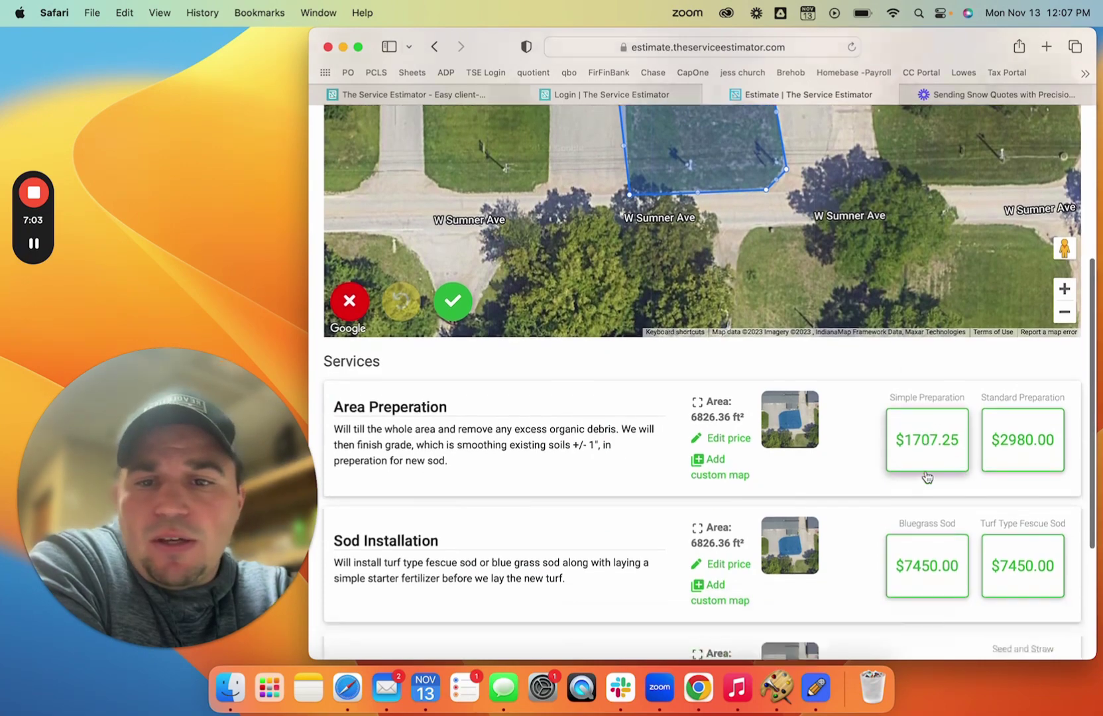
{"action": "scroll", "coordinate": [927, 477], "scroll_direction": "down", "scroll_amount": 3}
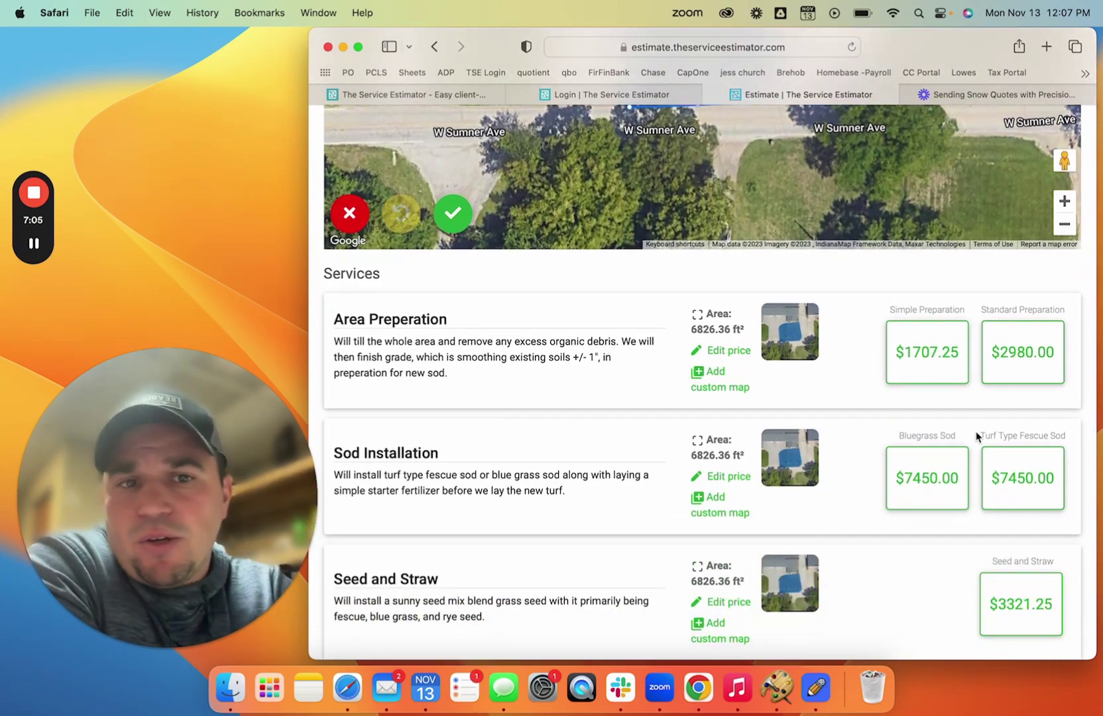
{"action": "scroll", "coordinate": [886, 385], "scroll_direction": "down", "scroll_amount": 2}
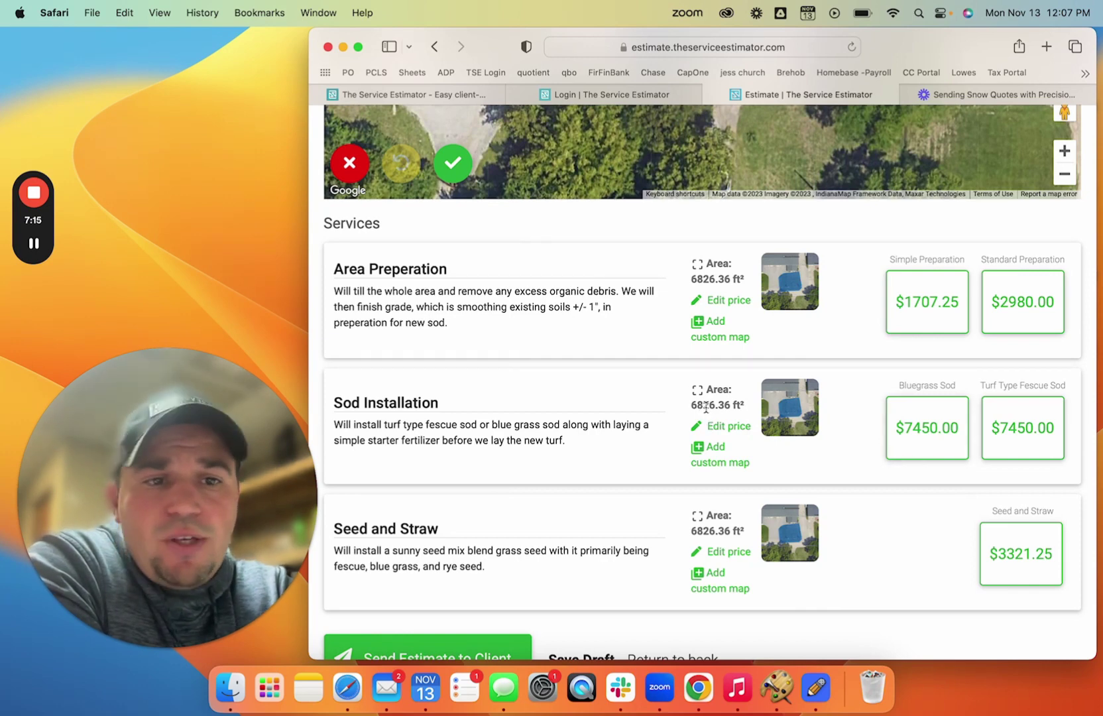
- Select Turf Type Fescue Sod, Seed and Straw, and Simple Preparation in the estimate
{"action": "left_click", "coordinate": [925, 442]}
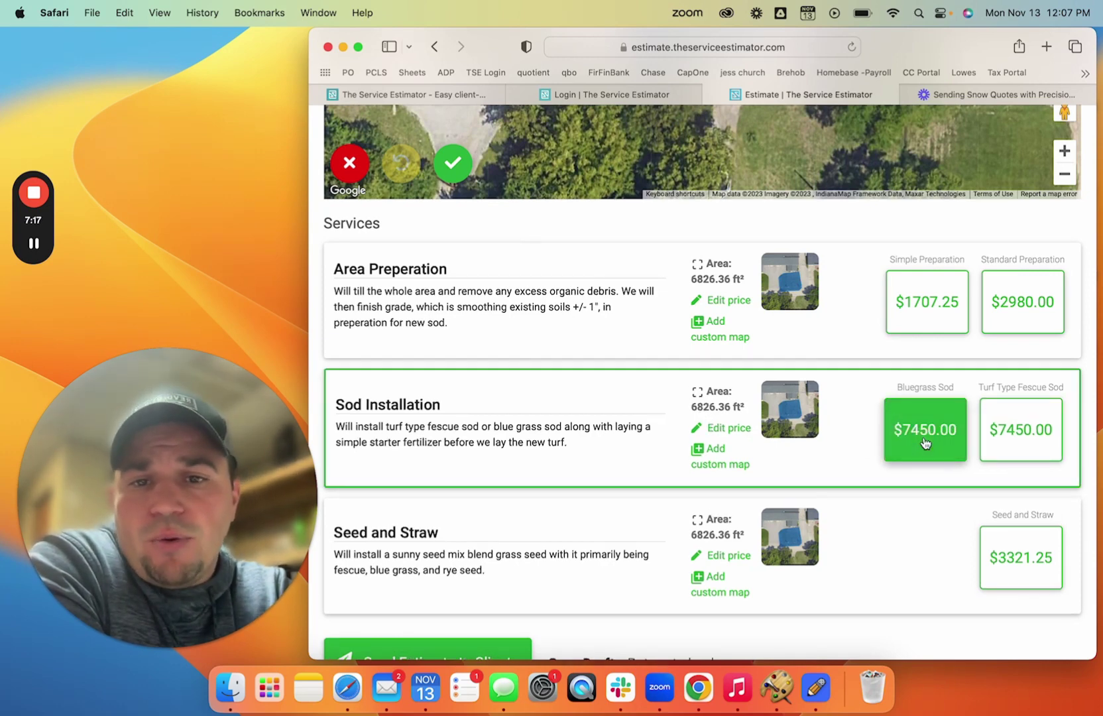
{"action": "left_click", "coordinate": [990, 443]}
{"action": "scroll", "coordinate": [989, 442], "scroll_direction": "down", "scroll_amount": 3}
{"action": "left_click", "coordinate": [1001, 488]}
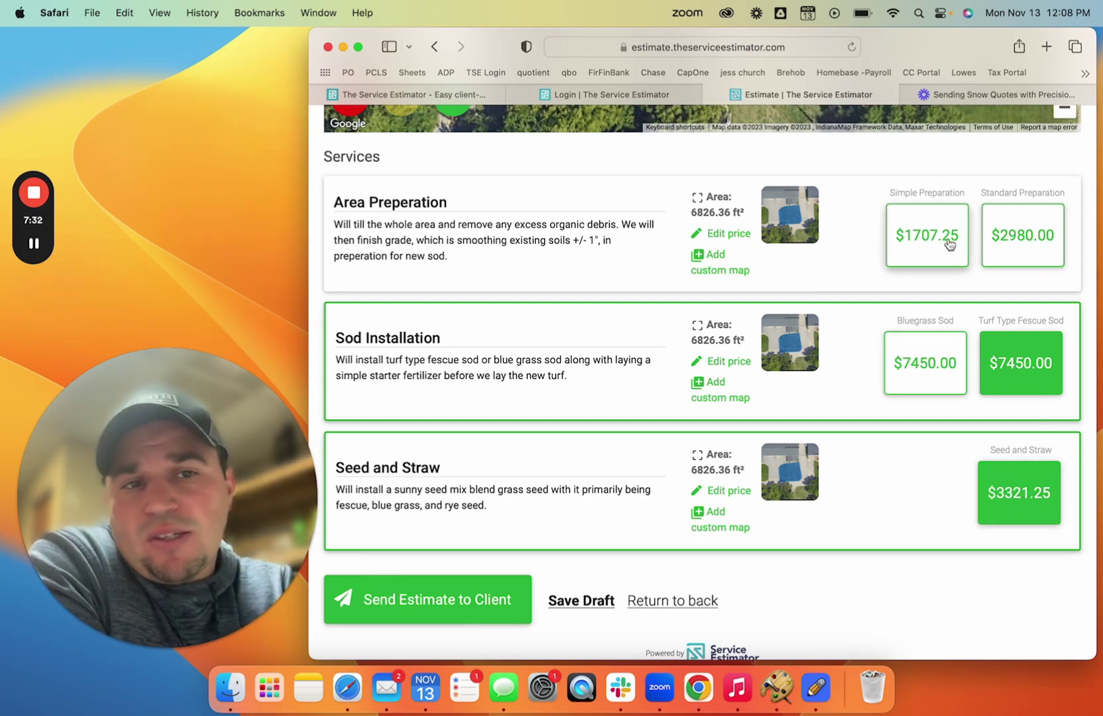
{"action": "left_click", "coordinate": [949, 245]}
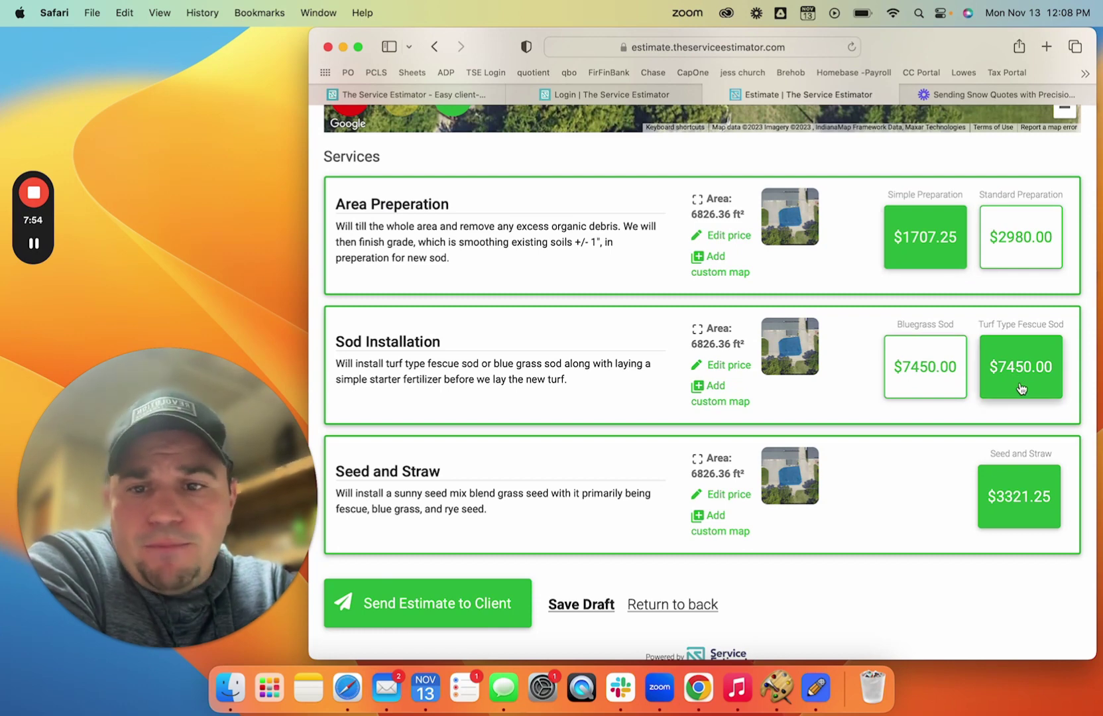
- Deselect the Turf Type Fescue Sod option from the estimate
{"action": "left_click", "coordinate": [455, 610]}
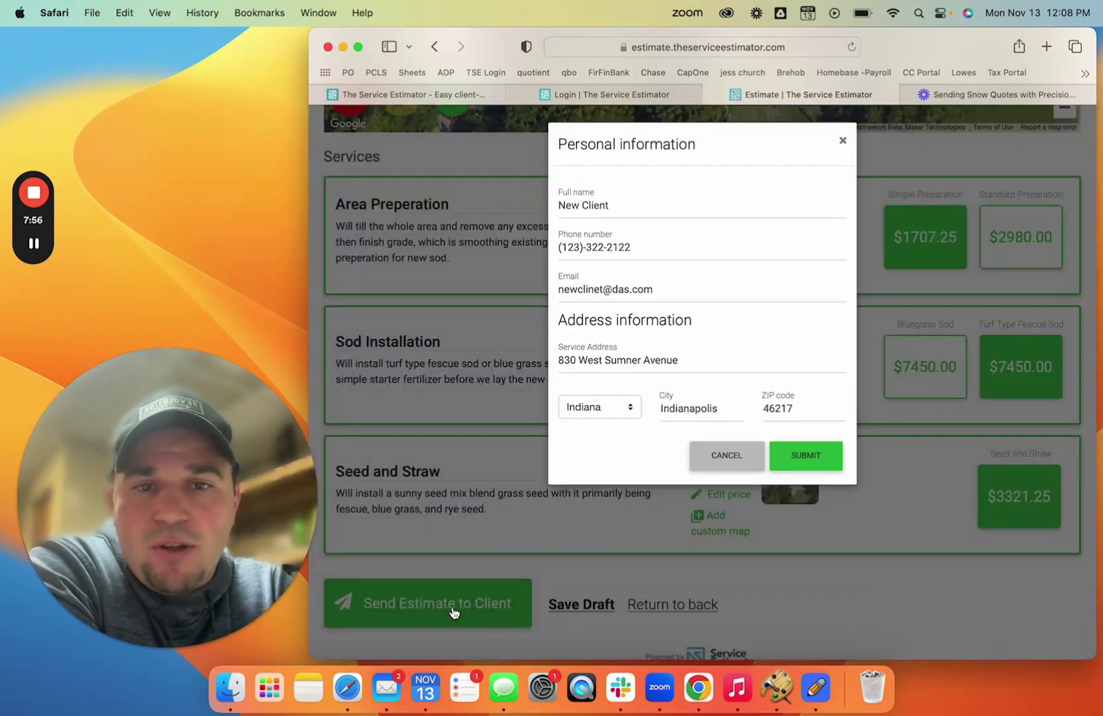
{"action": "left_click", "coordinate": [842, 142]}
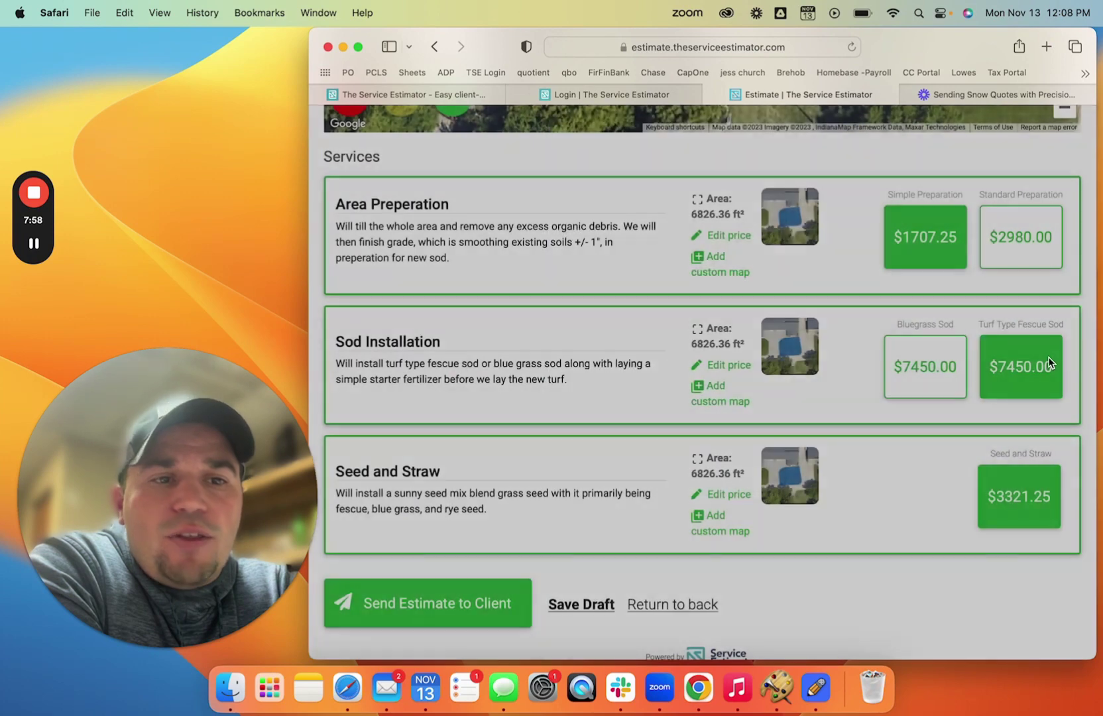
{"action": "left_click", "coordinate": [1023, 373]}
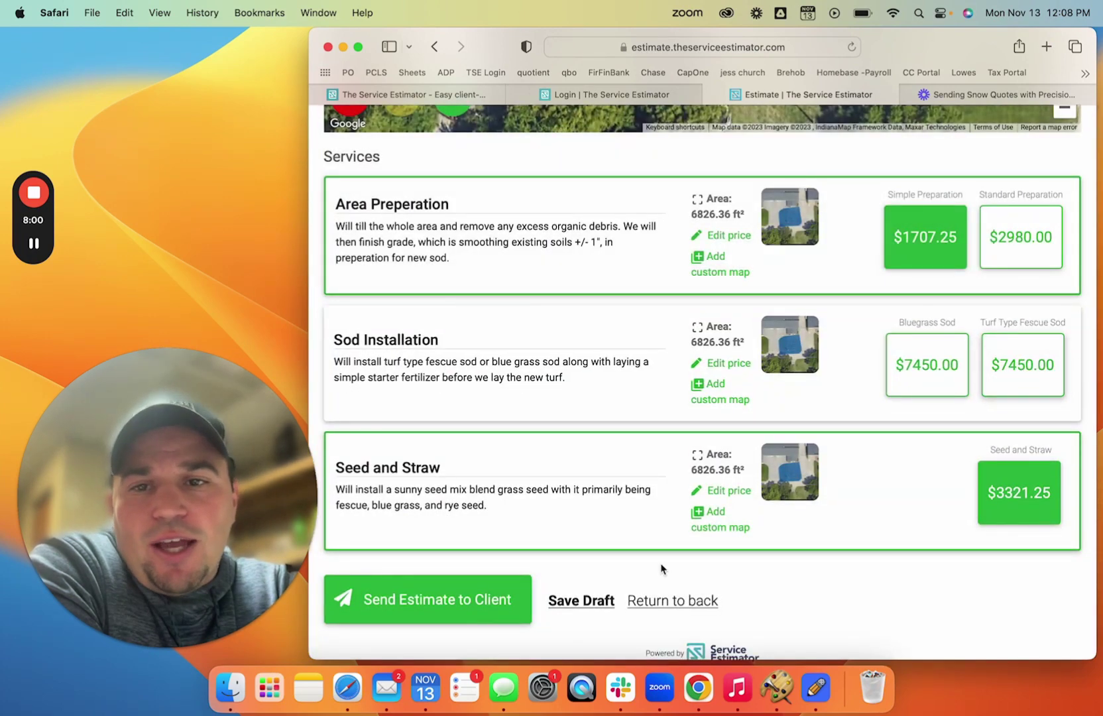
- Save the estimate as a draft and dismiss the Thank you dialog
{"action": "left_click", "coordinate": [411, 621]}
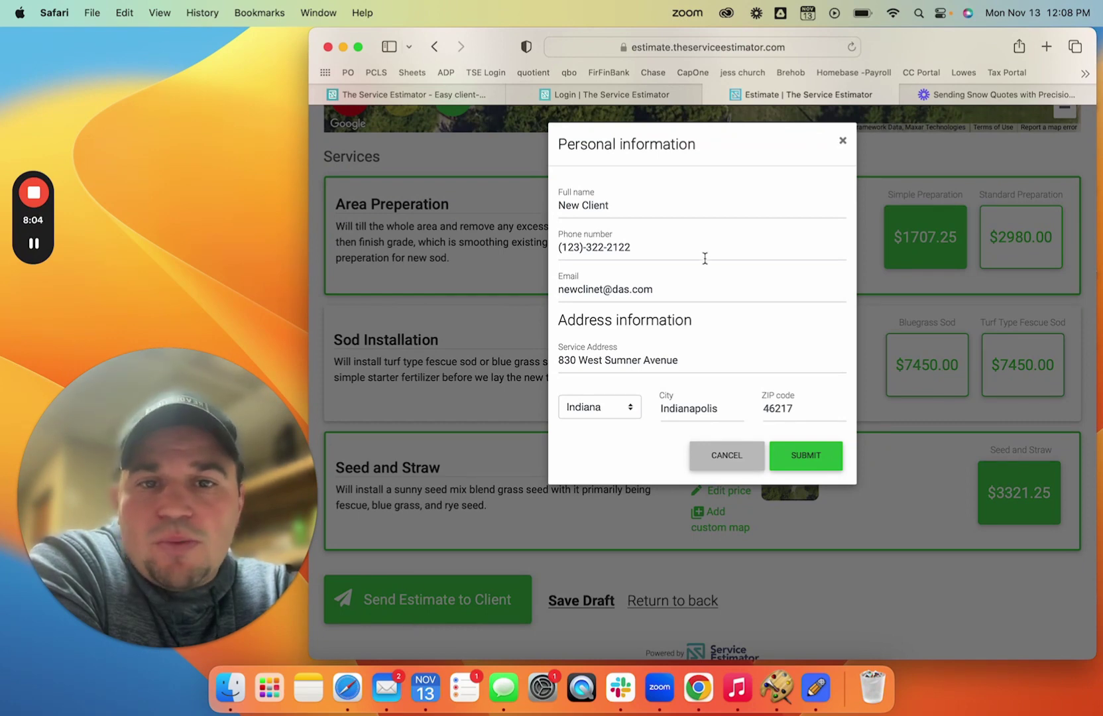
{"action": "scroll", "coordinate": [704, 256], "scroll_direction": "down", "scroll_amount": 5}
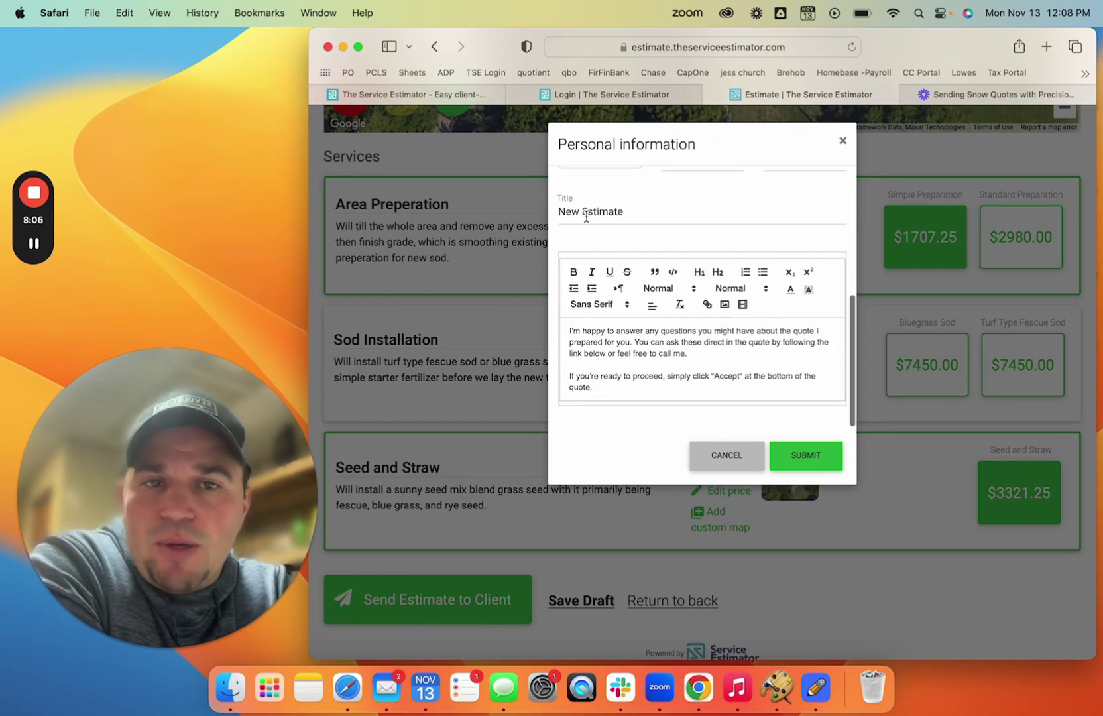
{"action": "left_click", "coordinate": [842, 141]}
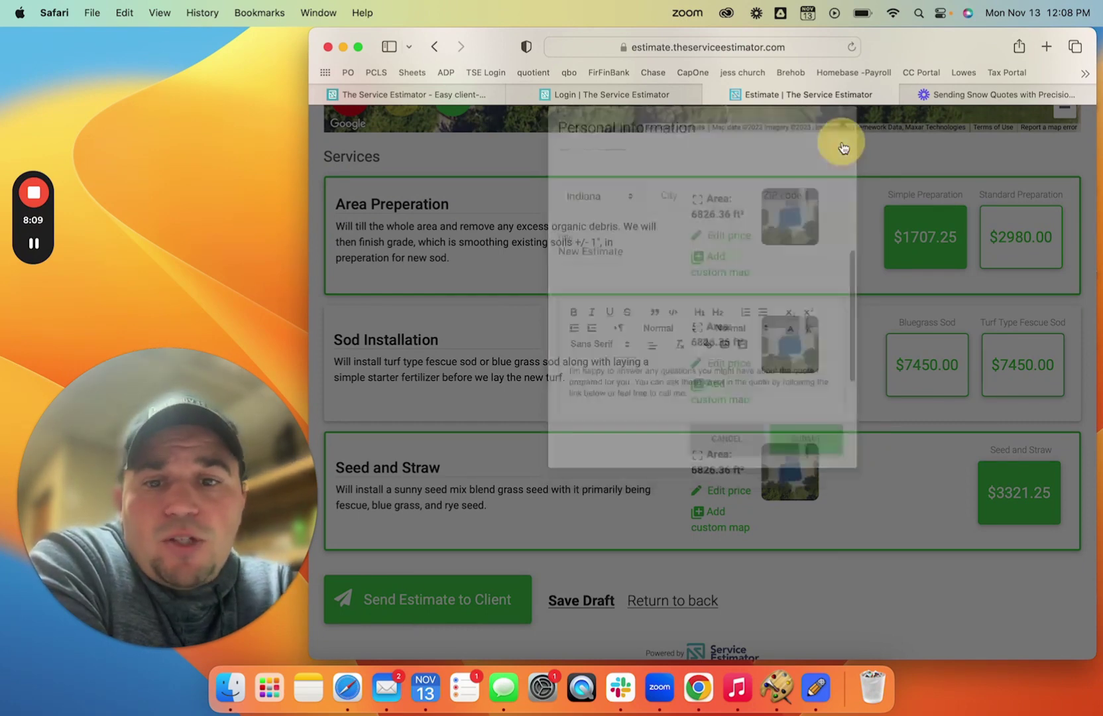
{"action": "left_click", "coordinate": [581, 601]}
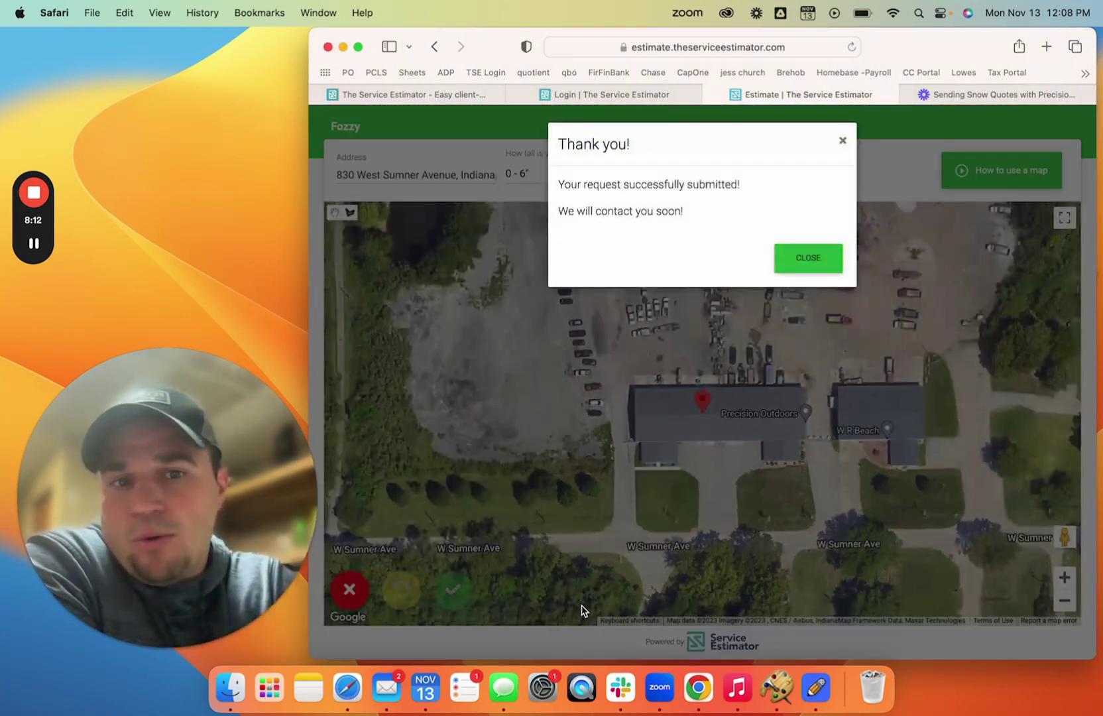
{"action": "left_click", "coordinate": [827, 262]}
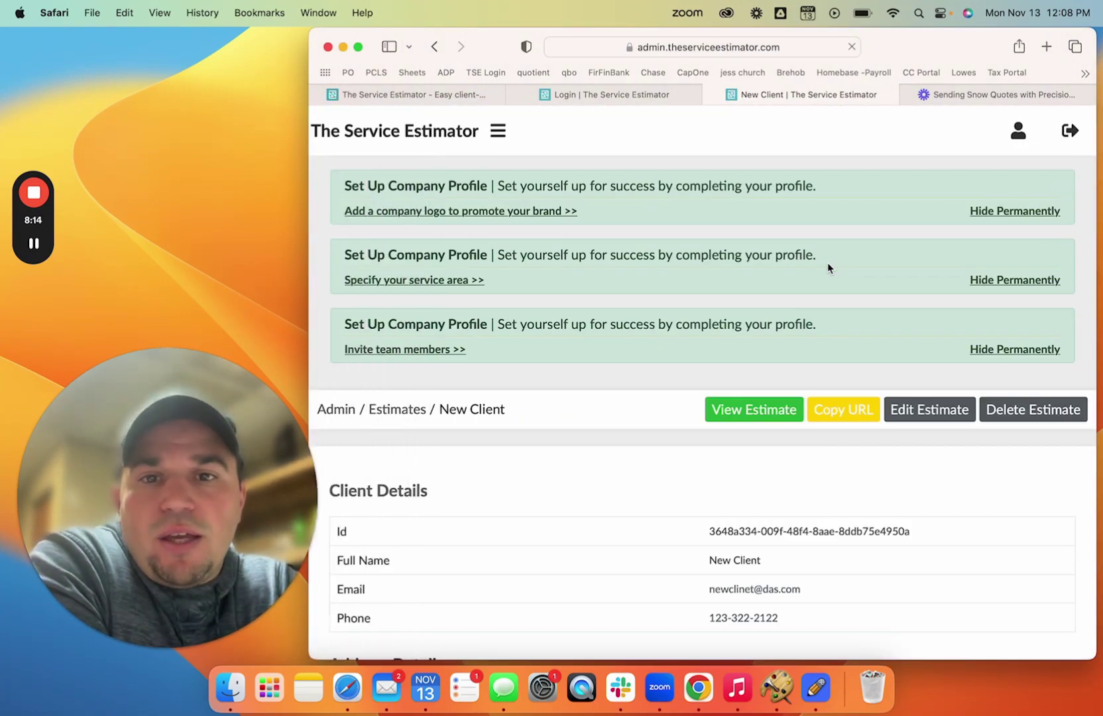
{"action": "scroll", "coordinate": [601, 360], "scroll_direction": "down", "scroll_amount": 15}
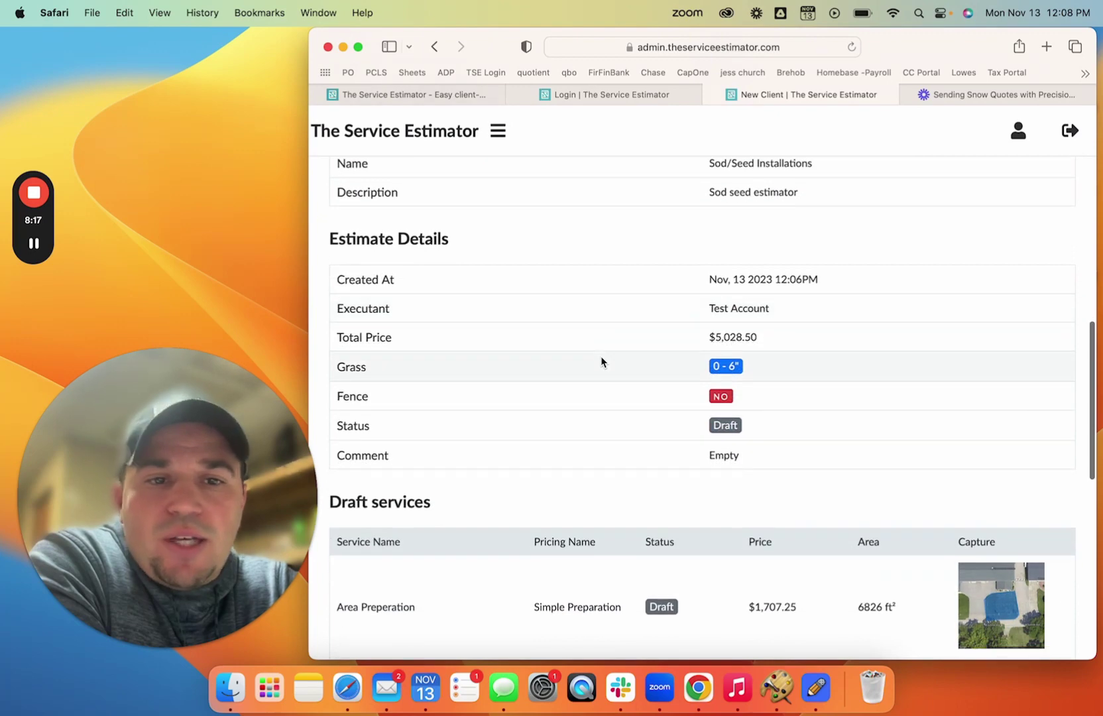
{"action": "scroll", "coordinate": [600, 360], "scroll_direction": "down", "scroll_amount": 10}
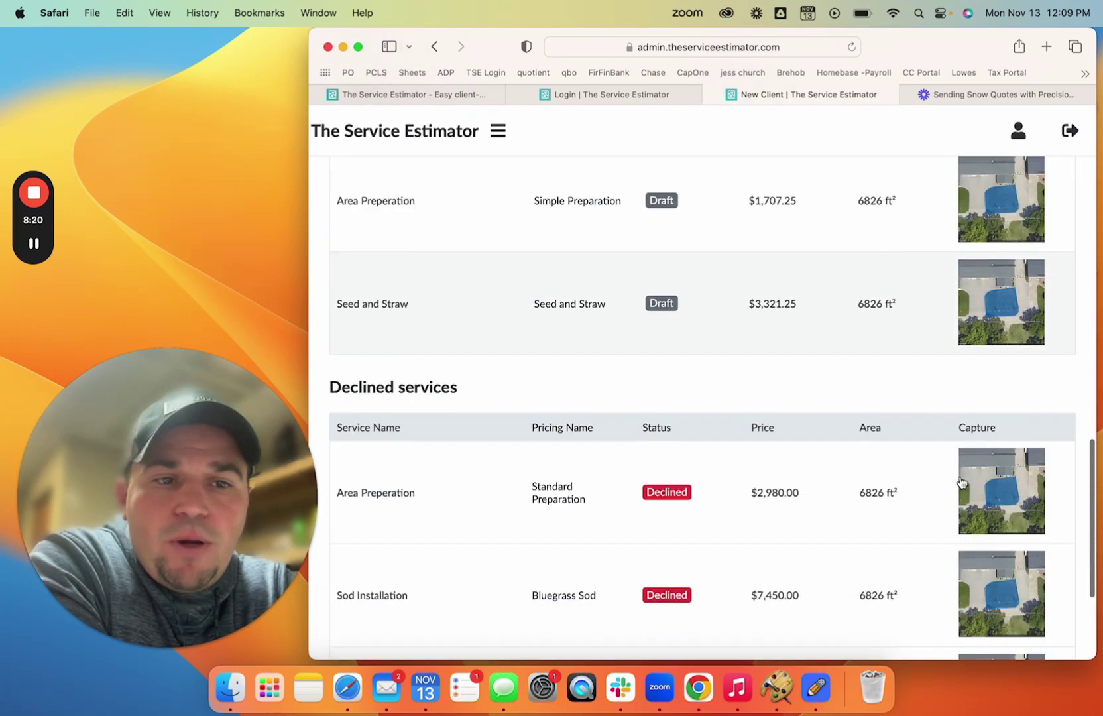
{"action": "scroll", "coordinate": [962, 482], "scroll_direction": "down", "scroll_amount": 5}
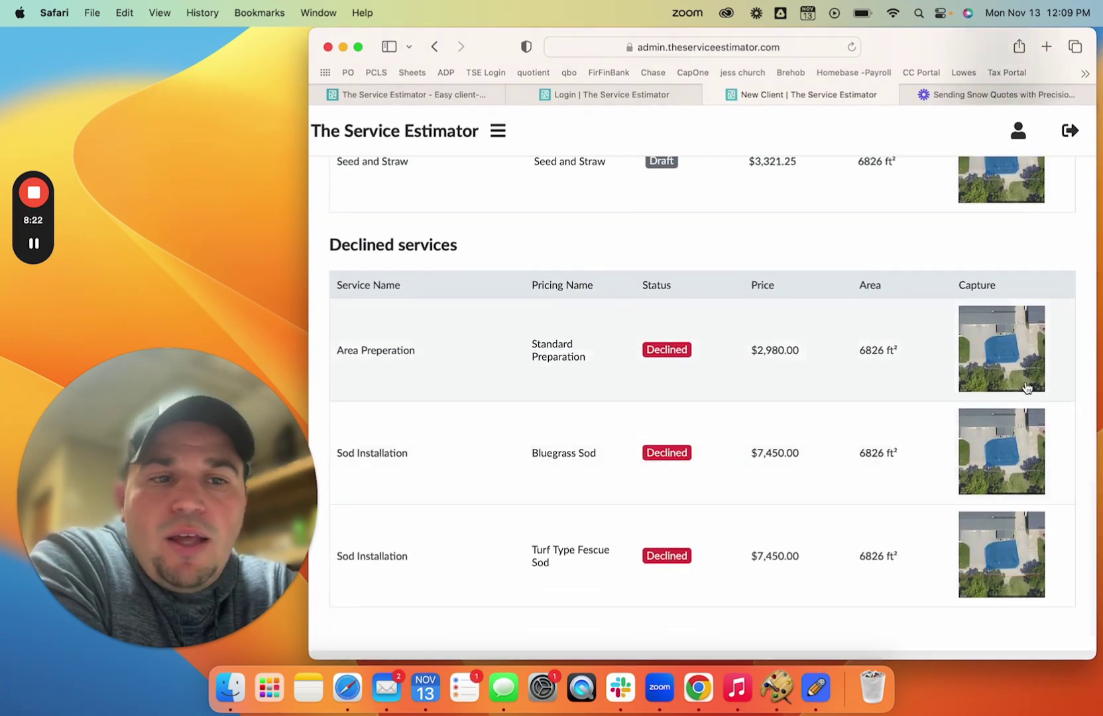
{"action": "scroll", "coordinate": [720, 472], "scroll_direction": "up", "scroll_amount": 10}
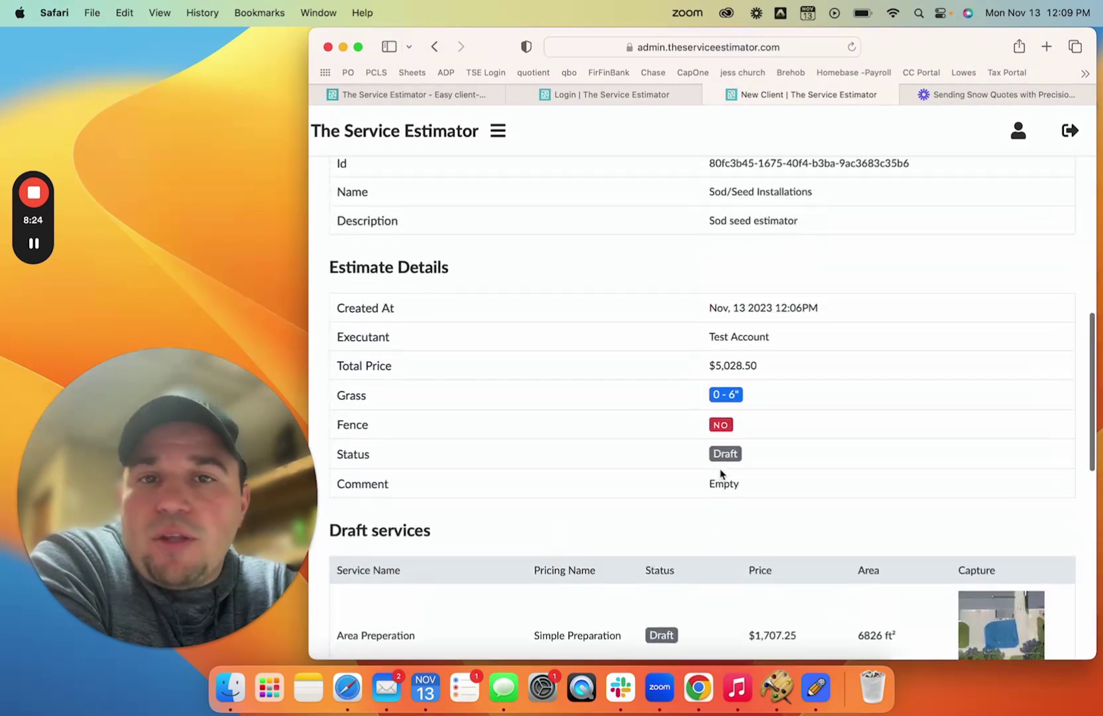
{"action": "scroll", "coordinate": [720, 473], "scroll_direction": "up", "scroll_amount": 10}
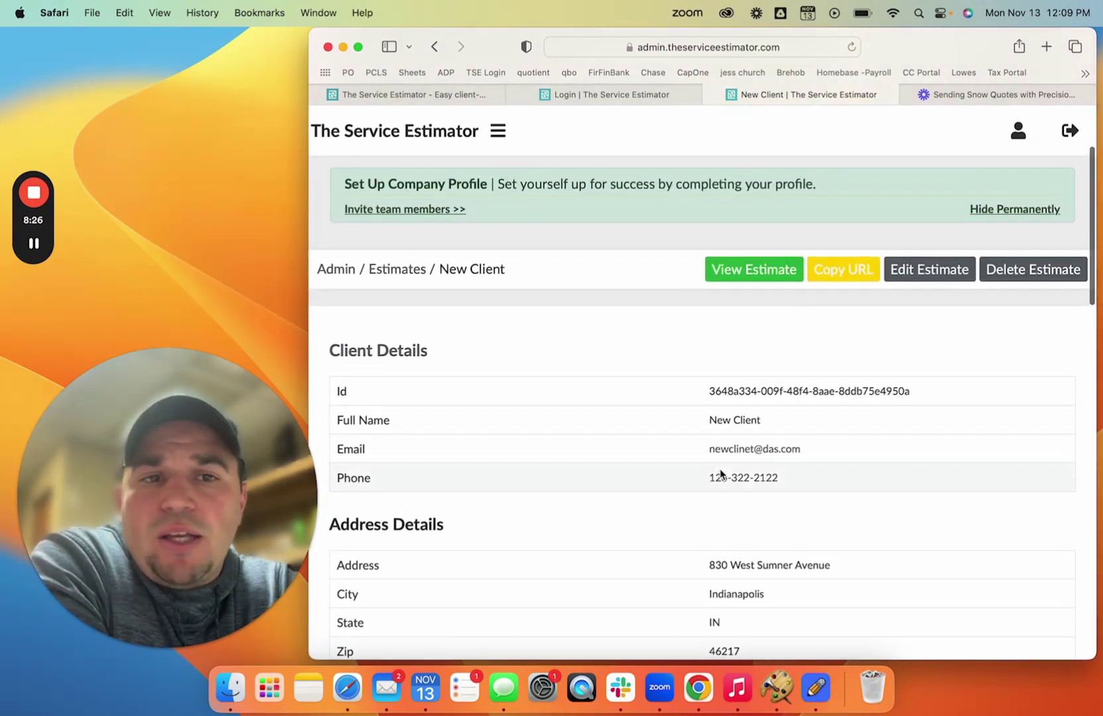
{"action": "scroll", "coordinate": [720, 473], "scroll_direction": "up", "scroll_amount": 3}
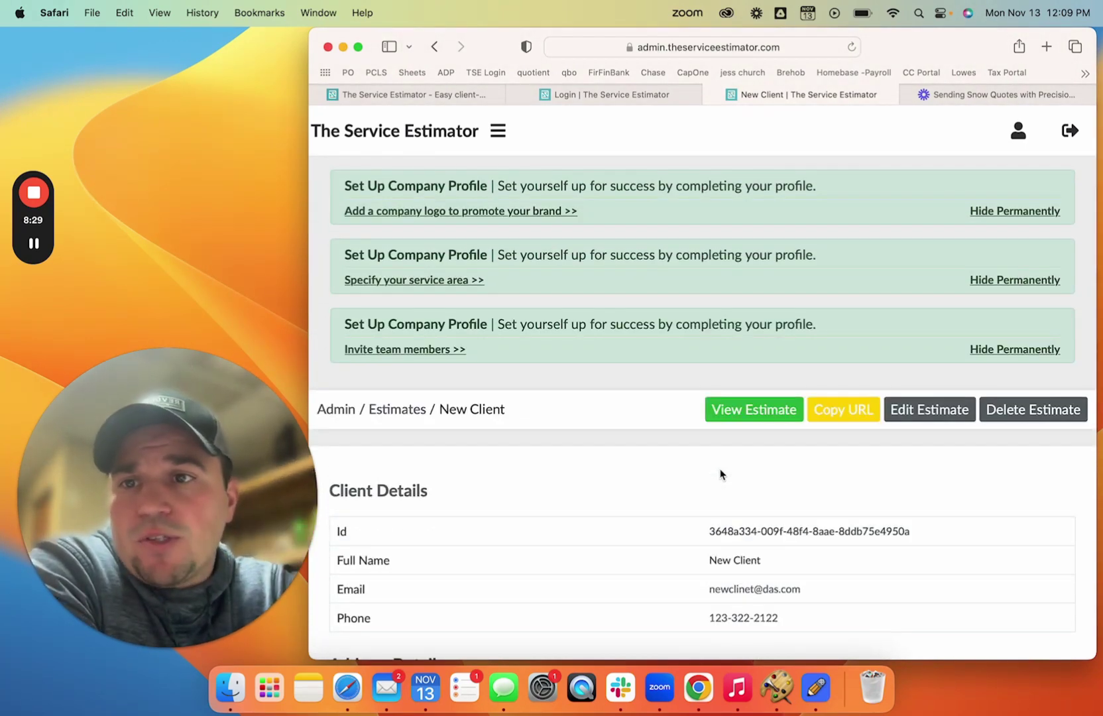
- Open the copied client estimate link in a new browser tab
{"action": "left_click", "coordinate": [842, 410]}
{"action": "left_click", "coordinate": [1045, 48]}
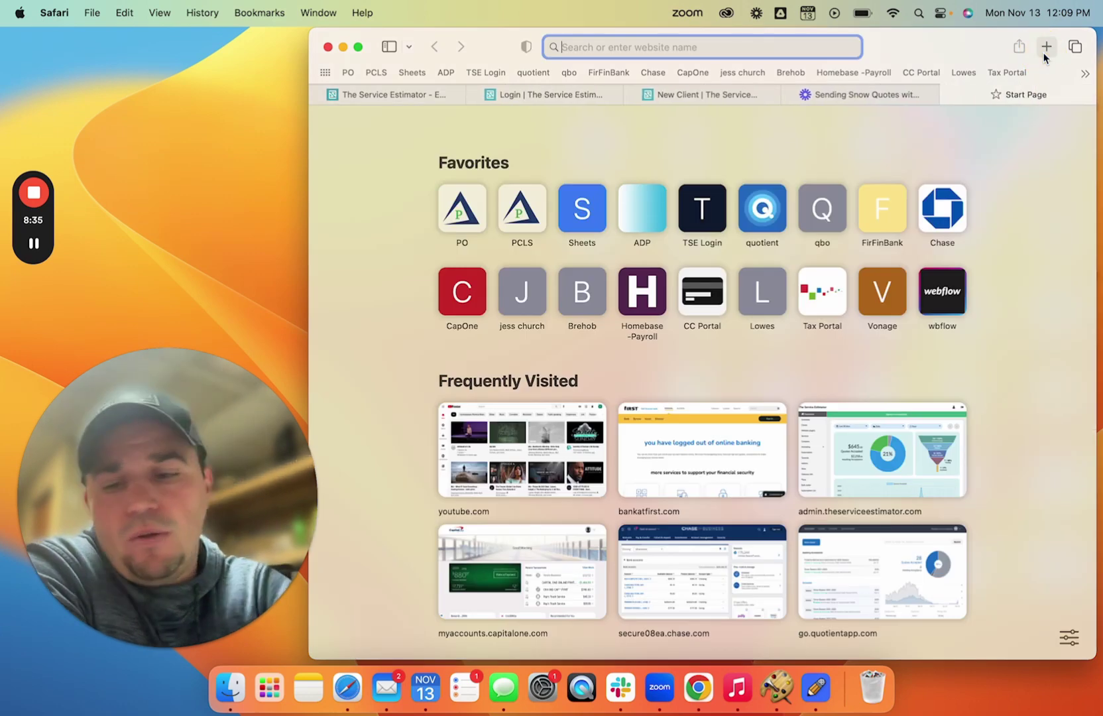
{"action": "key", "text": "super+v"}
{"action": "key", "text": "Return"}
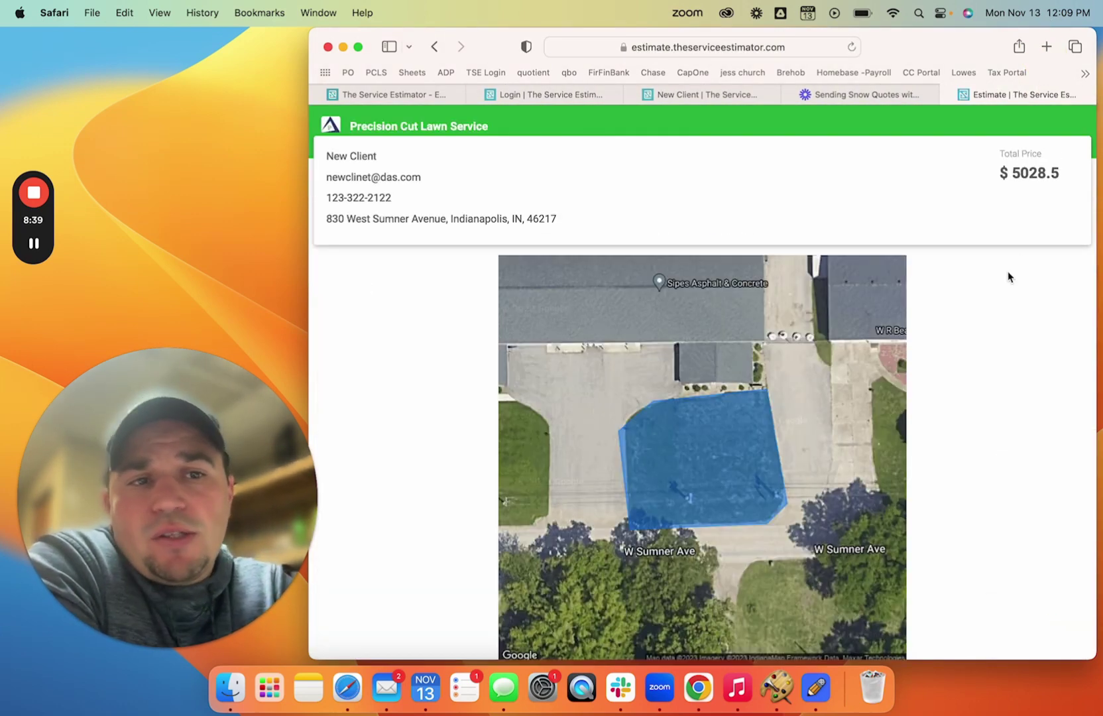
- Review the client's $5028.5 quote and its comment field
{"action": "scroll", "coordinate": [1007, 272], "scroll_direction": "down", "scroll_amount": 3}
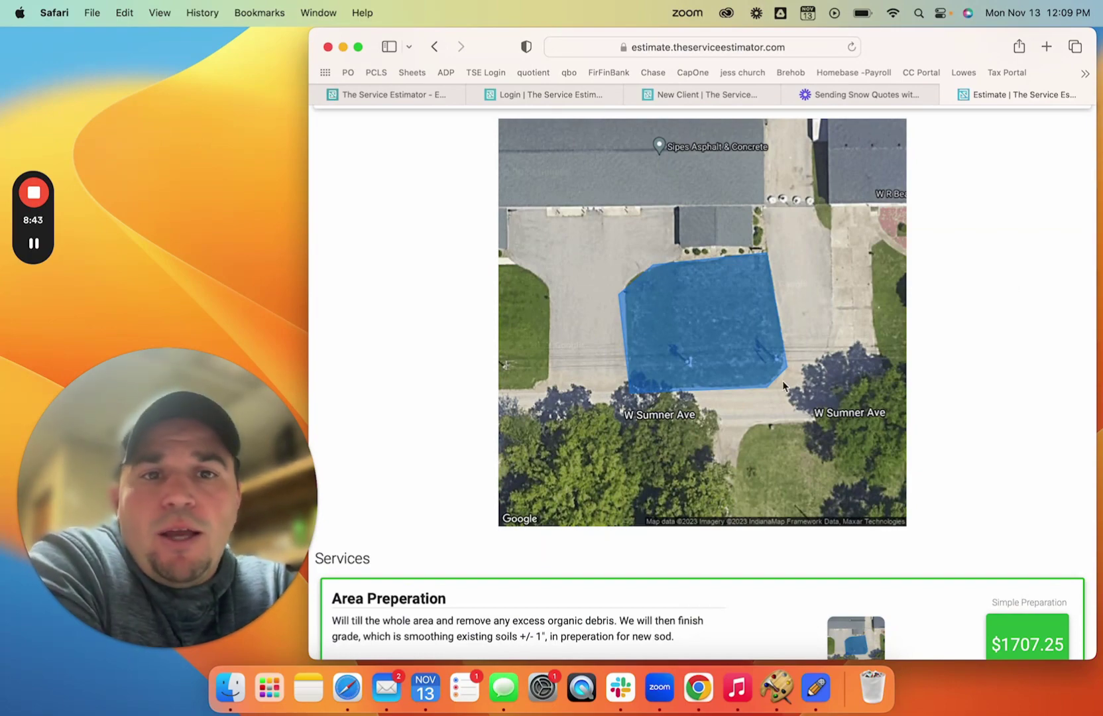
{"action": "scroll", "coordinate": [855, 371], "scroll_direction": "down", "scroll_amount": 10}
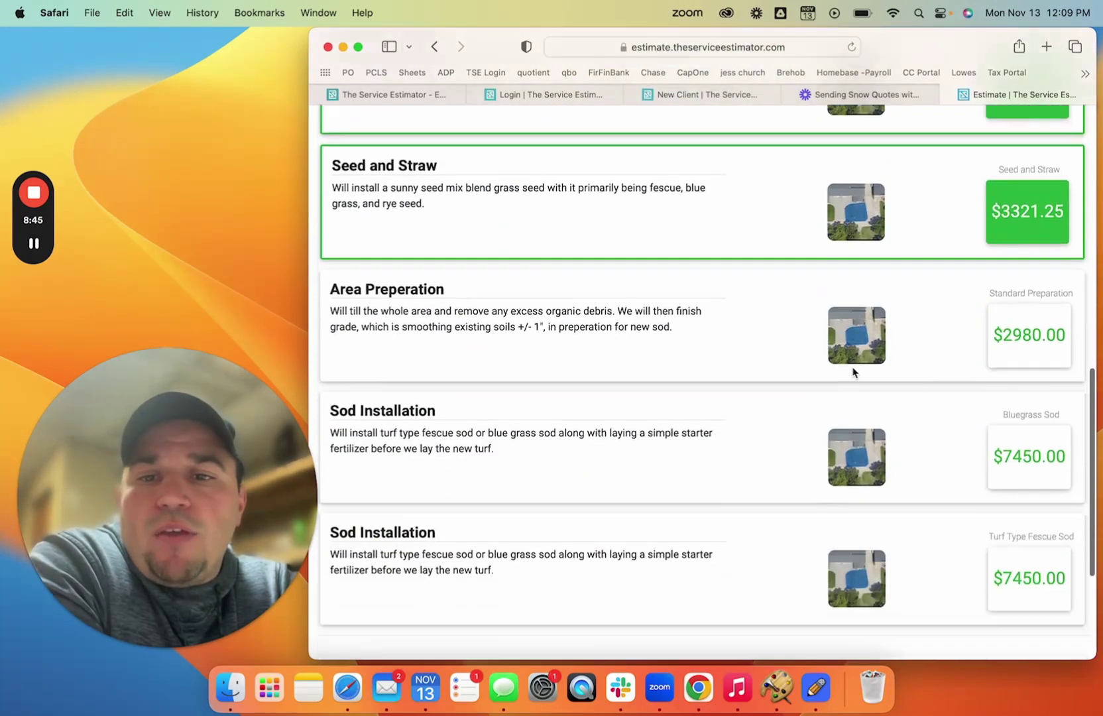
{"action": "scroll", "coordinate": [853, 372], "scroll_direction": "down", "scroll_amount": 2}
{"action": "scroll", "coordinate": [775, 455], "scroll_direction": "up", "scroll_amount": 1}
{"action": "scroll", "coordinate": [777, 457], "scroll_direction": "down", "scroll_amount": 5}
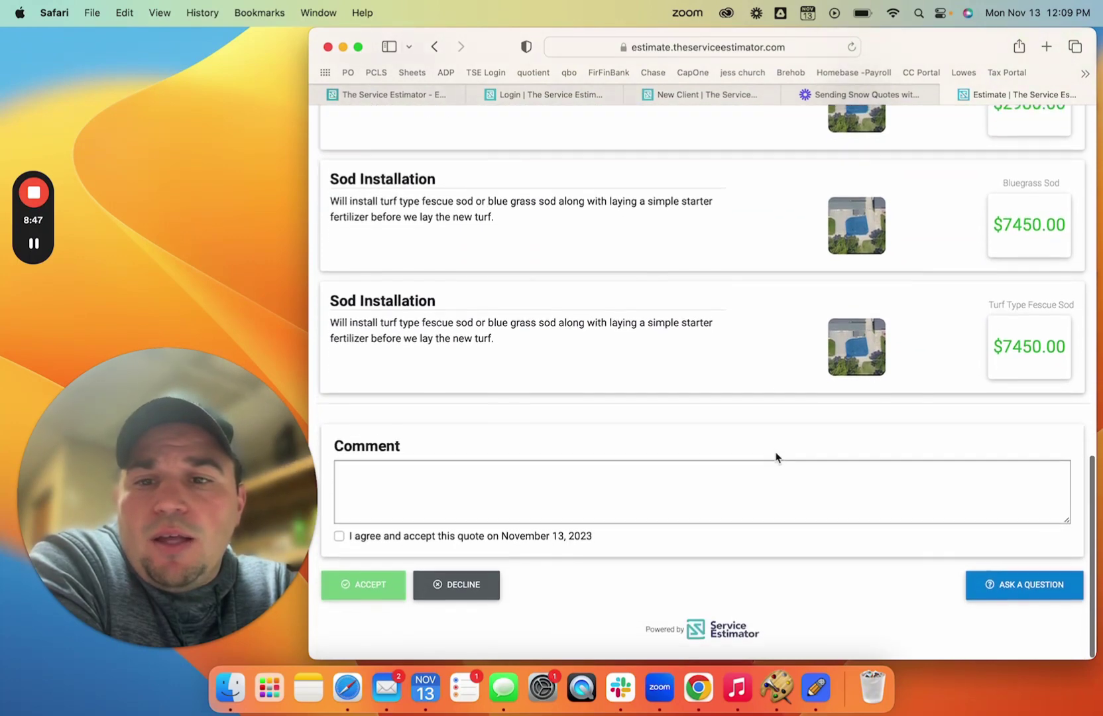
{"action": "left_click", "coordinate": [541, 514]}
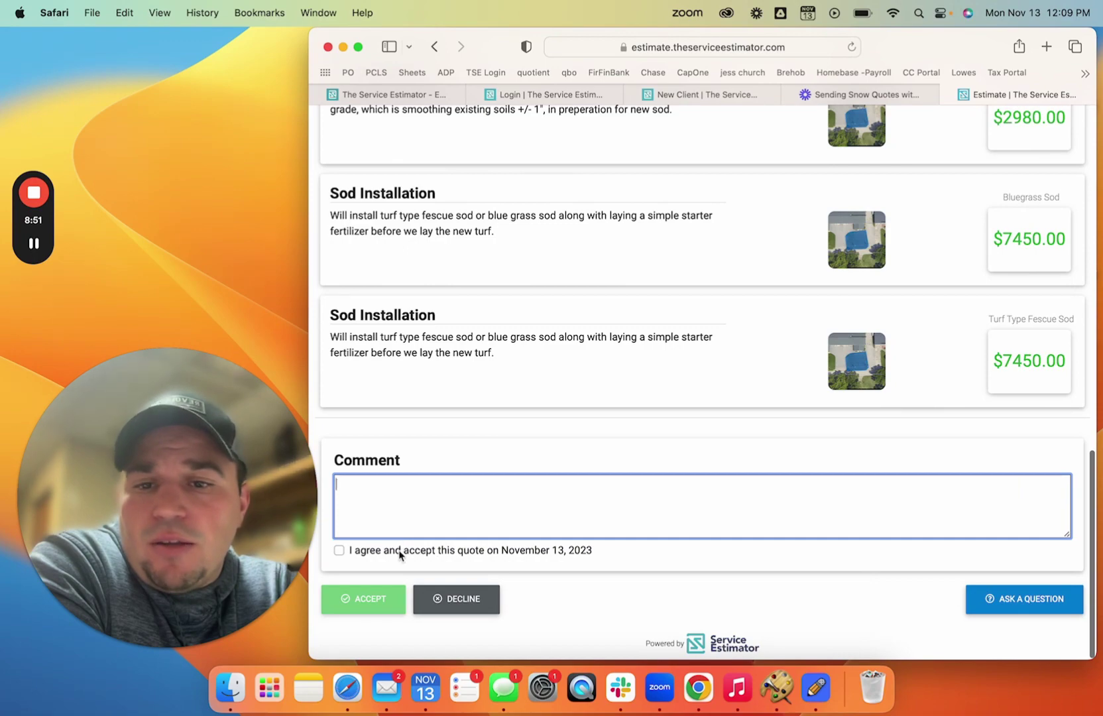
{"action": "scroll", "coordinate": [397, 557], "scroll_direction": "up", "scroll_amount": 20}
{"action": "scroll", "coordinate": [401, 558], "scroll_direction": "up", "scroll_amount": 2}
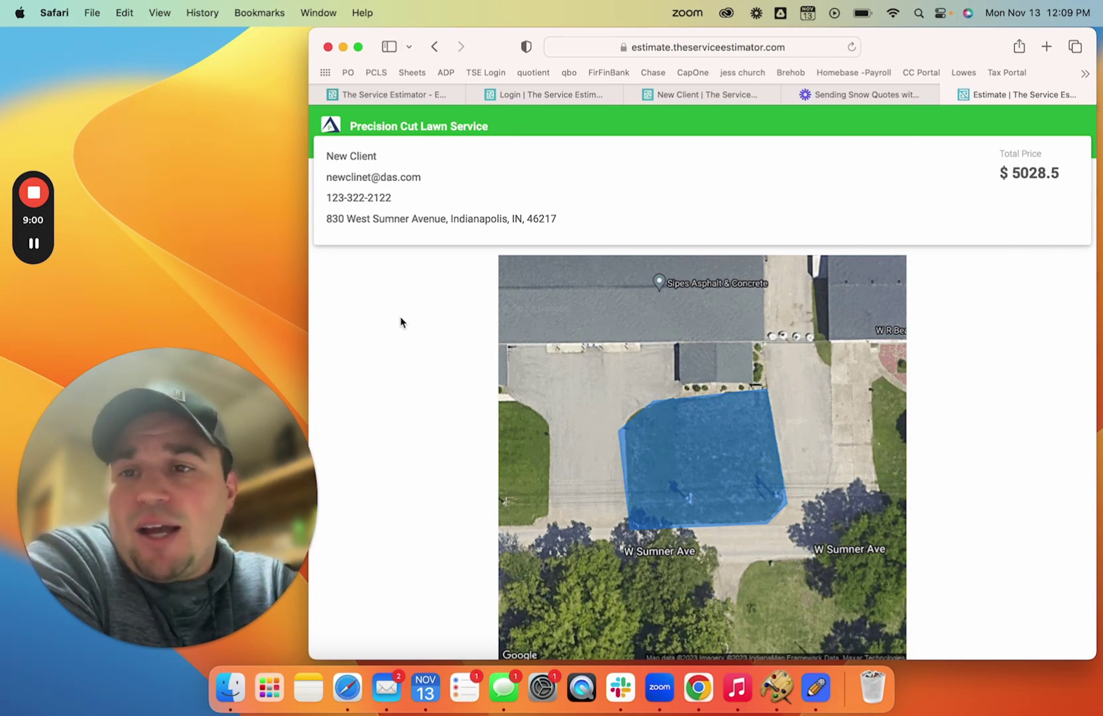
{"action": "mouse_move", "coordinate": [39, 205]}
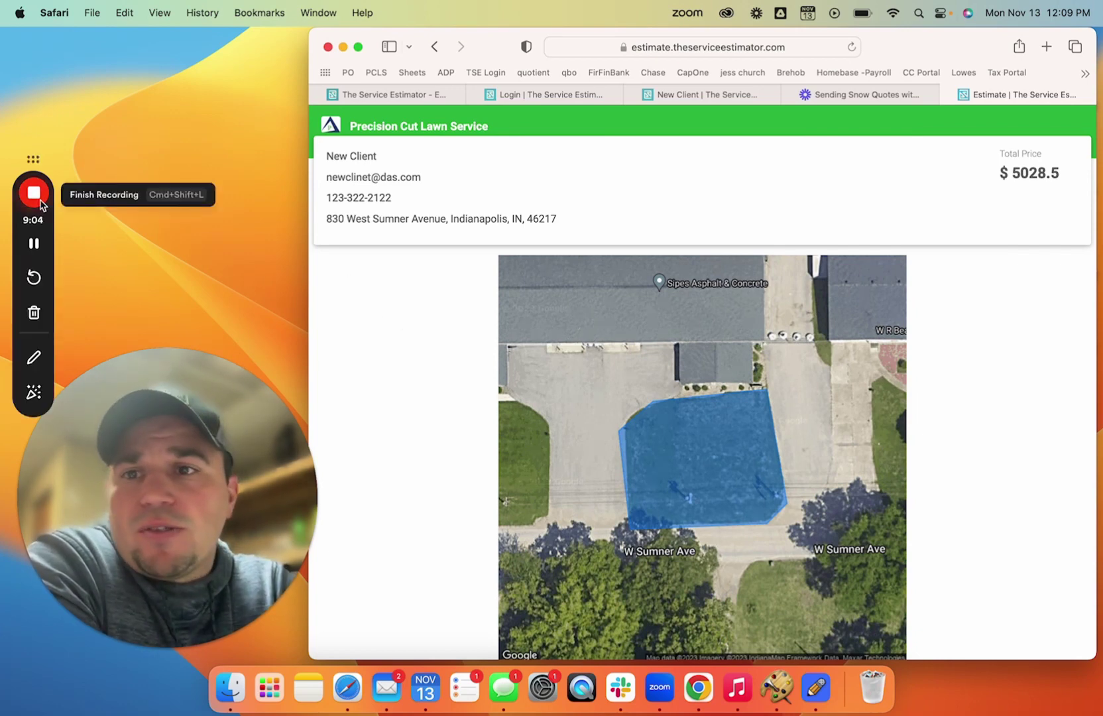